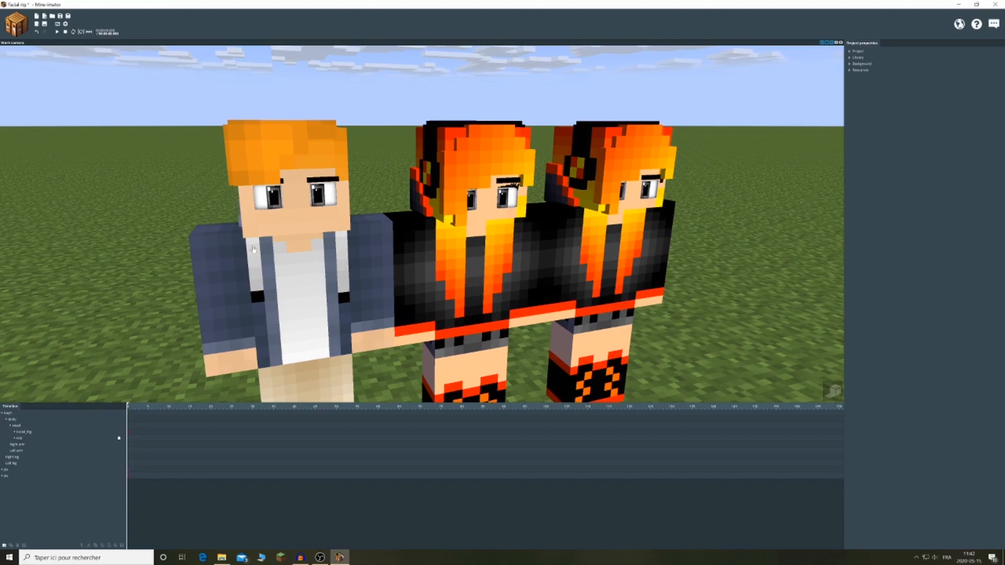
Expand Facial_Rig and its Eyes group under the first character's head, and select the Eyebrows group.
left_click(28, 434)
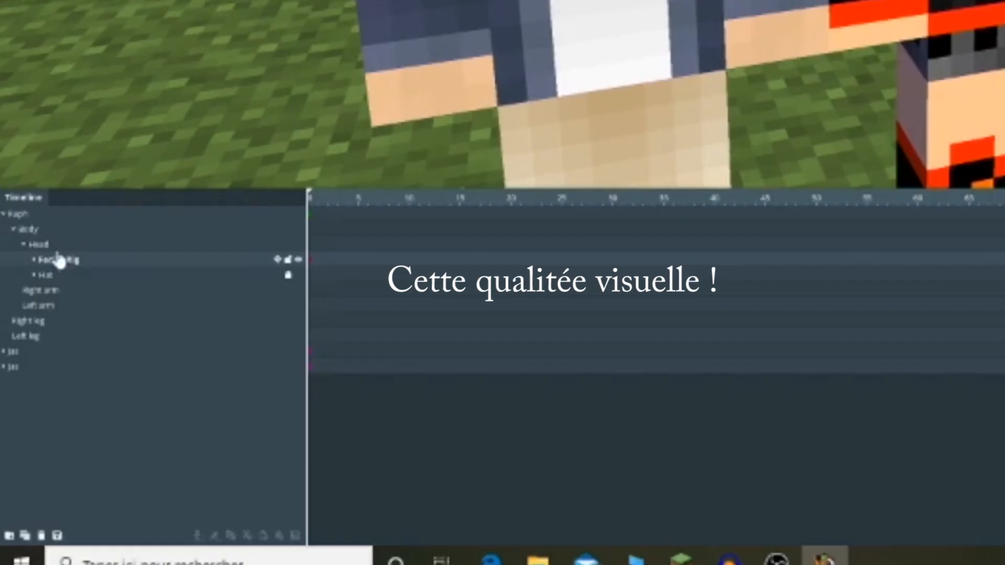
left_click(33, 260)
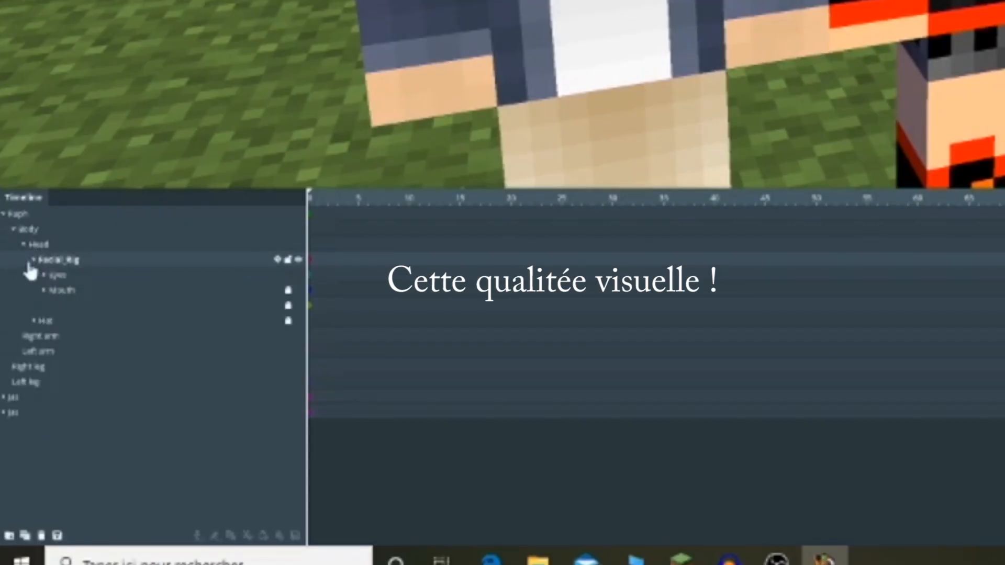
left_click(52, 275)
left_click(19, 438)
left_click(31, 444)
Try moving the whole Eyebrows group vertically on the face, and undo the move.
left_click_drag(323, 239, 327, 231)
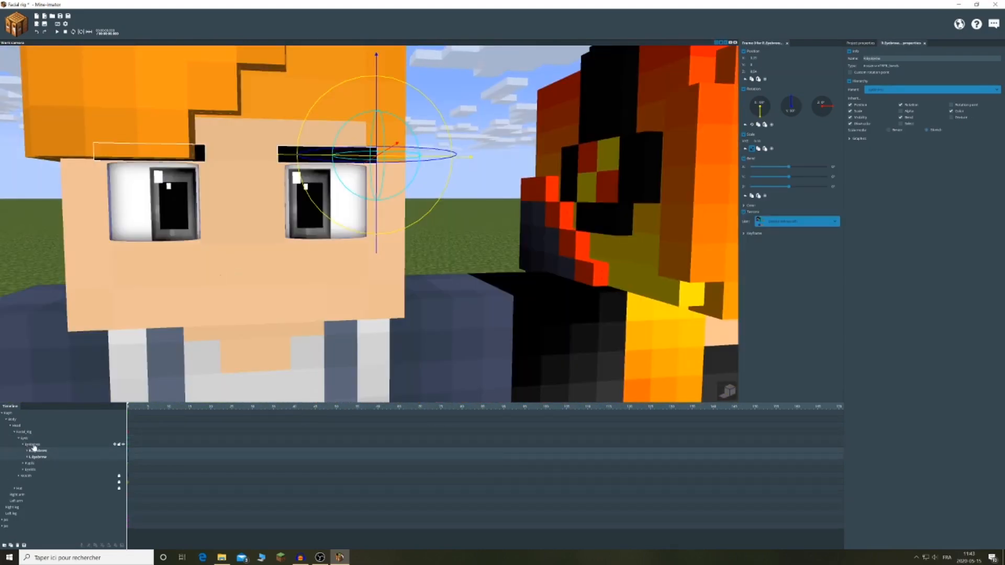
left_click(33, 445)
mouse_move(248, 252)
left_mouse_down()
mouse_move(248, 226)
mouse_move(247, 254)
mouse_move(248, 241)
left_mouse_up()
key("ctrl+z")
Select R_Eyebrow and L_Eyebrow together, try rotating them, and undo the rotation.
left_click(37, 450)
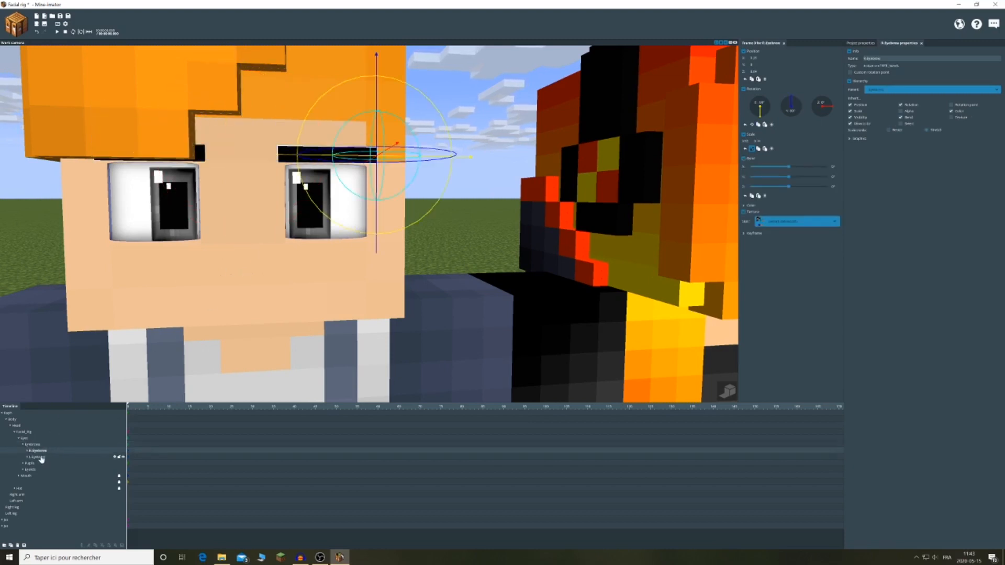
left_click(38, 457, "shift")
left_click(38, 451)
left_click(43, 457)
left_click(38, 450, "shift")
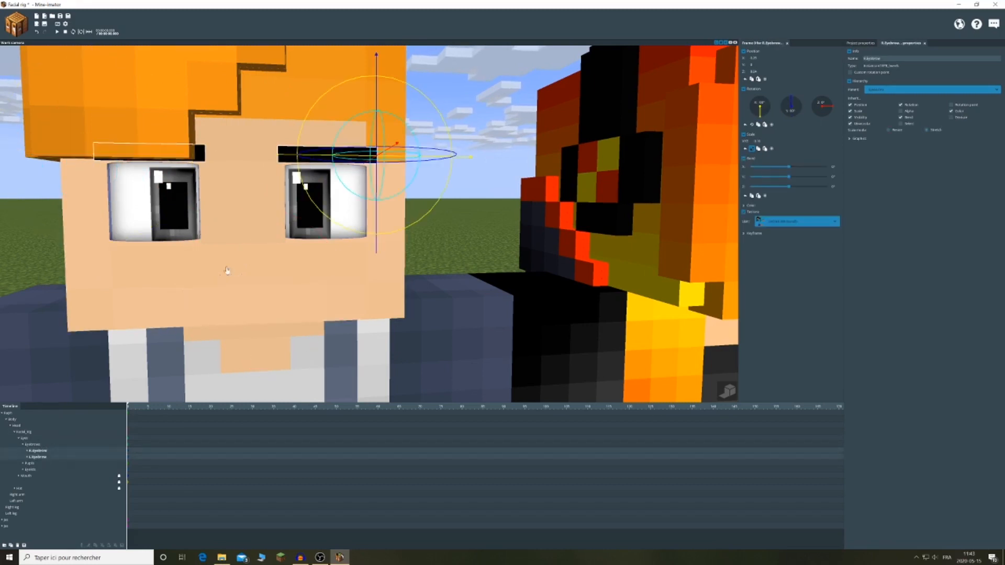
left_click_drag(416, 194, 388, 180)
key("ctrl+z")
key("ctrl+z")
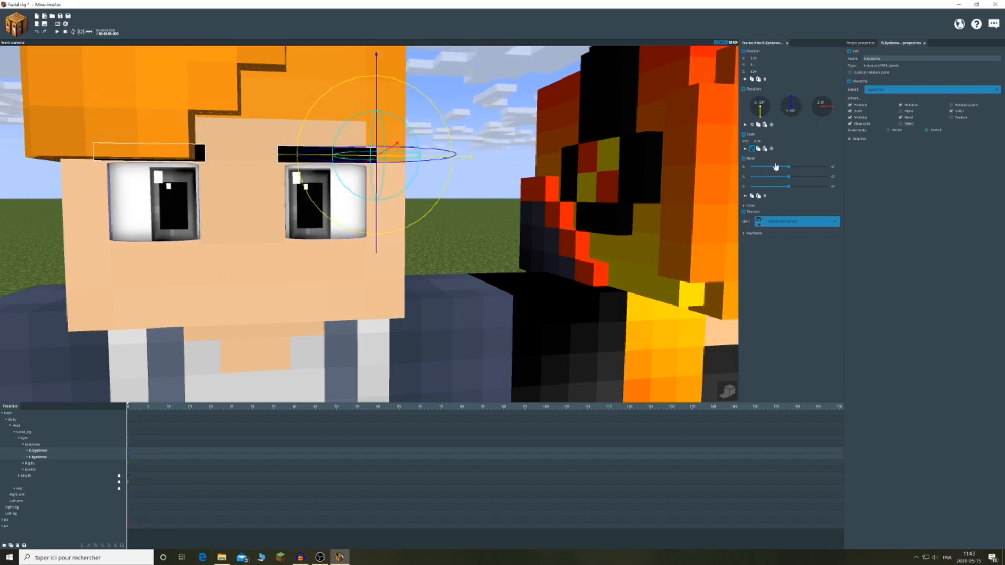
Switch the eyebrows' scale to separate axes, try stretching both eyebrows, and undo the scaling.
left_click(752, 148)
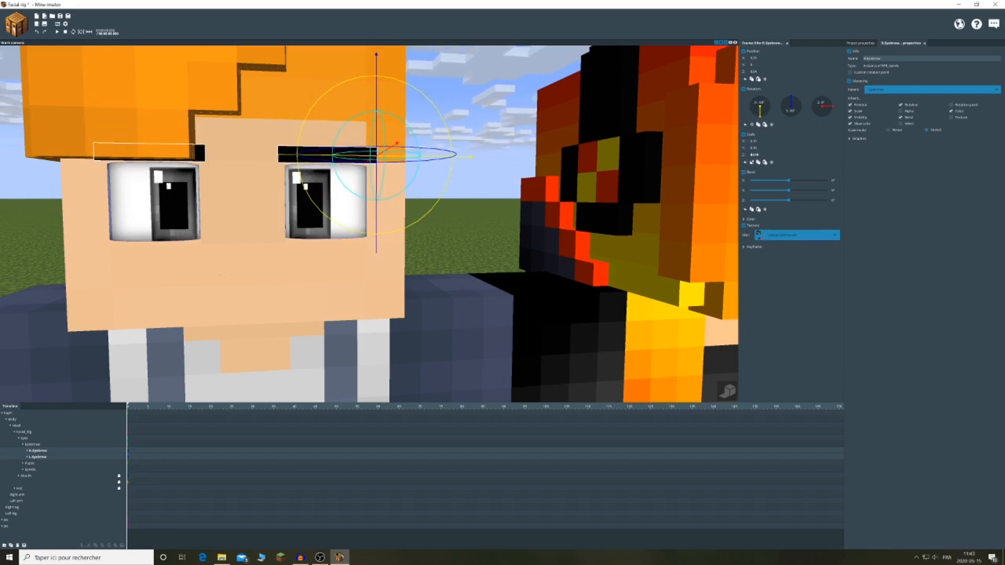
left_click_drag(761, 153, 827, 150)
key("ctrl+z")
left_click_drag(753, 147, 761, 145)
key("ctrl+z")
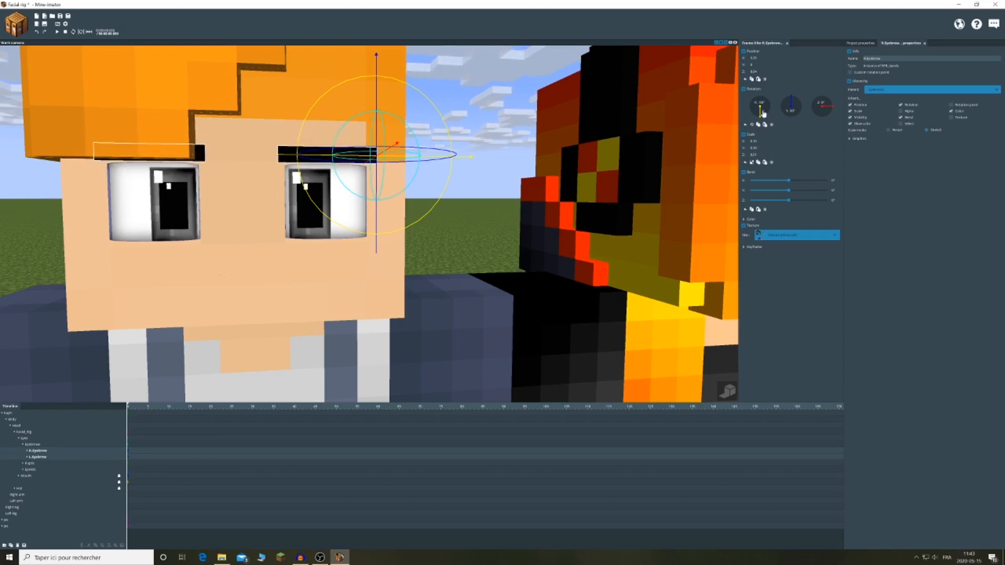
left_click(745, 135)
Collapse the Eyebrows group and recolour both eyebrows orange to match the hair.
left_click(33, 444)
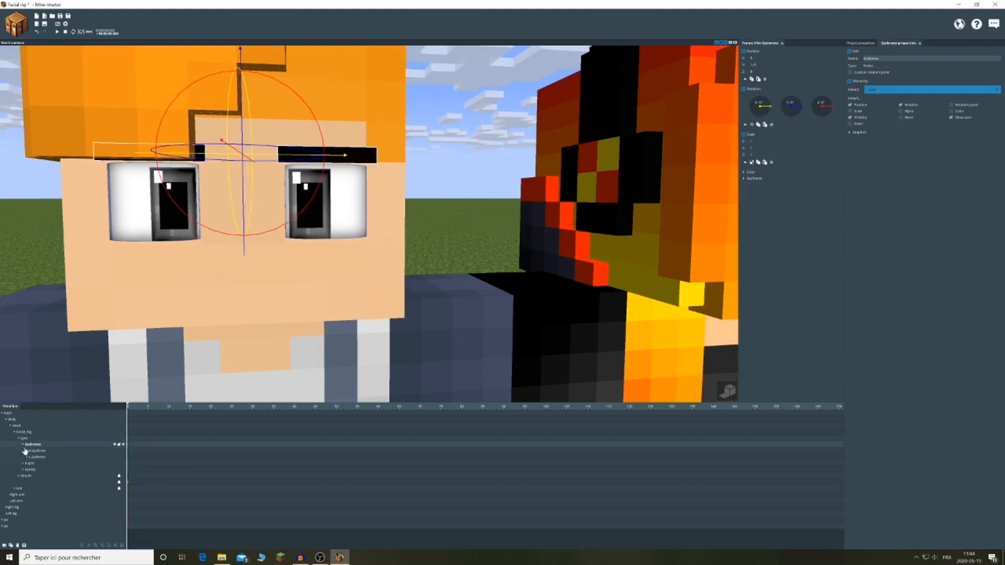
left_click(23, 444)
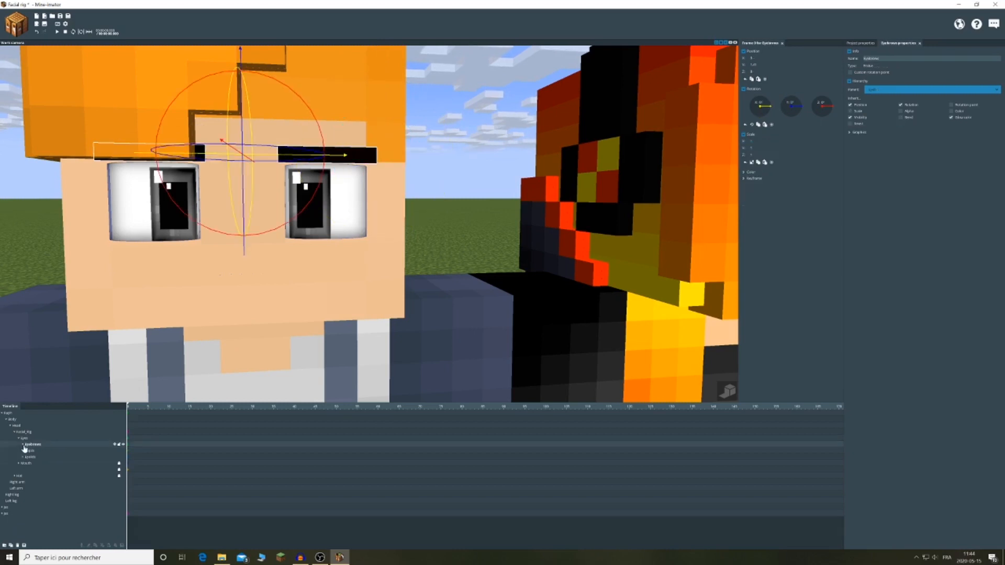
left_click(748, 173)
left_click(783, 191)
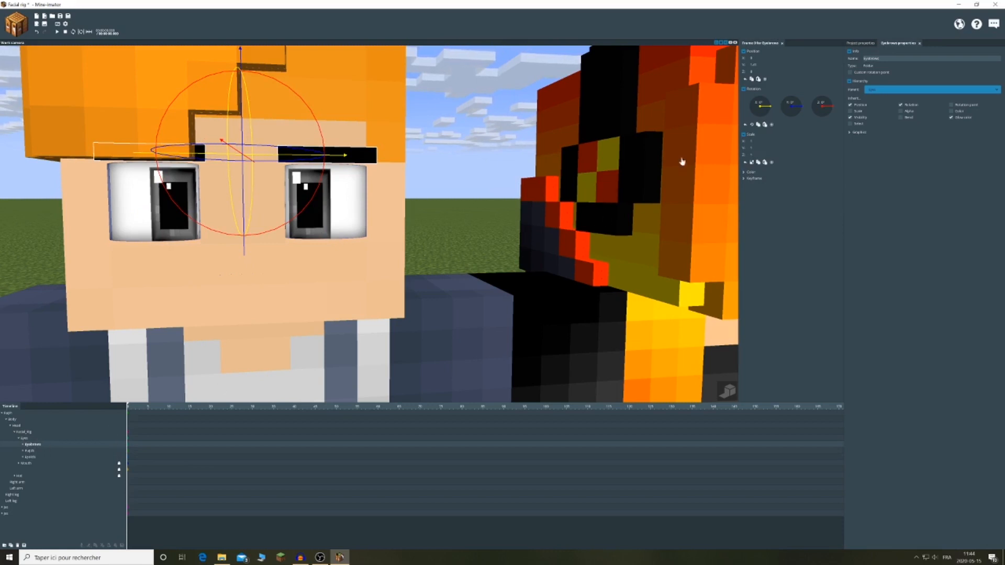
left_click(750, 174)
left_click(777, 203)
left_click_drag(477, 265, 485, 253)
left_click_drag(507, 291, 509, 300)
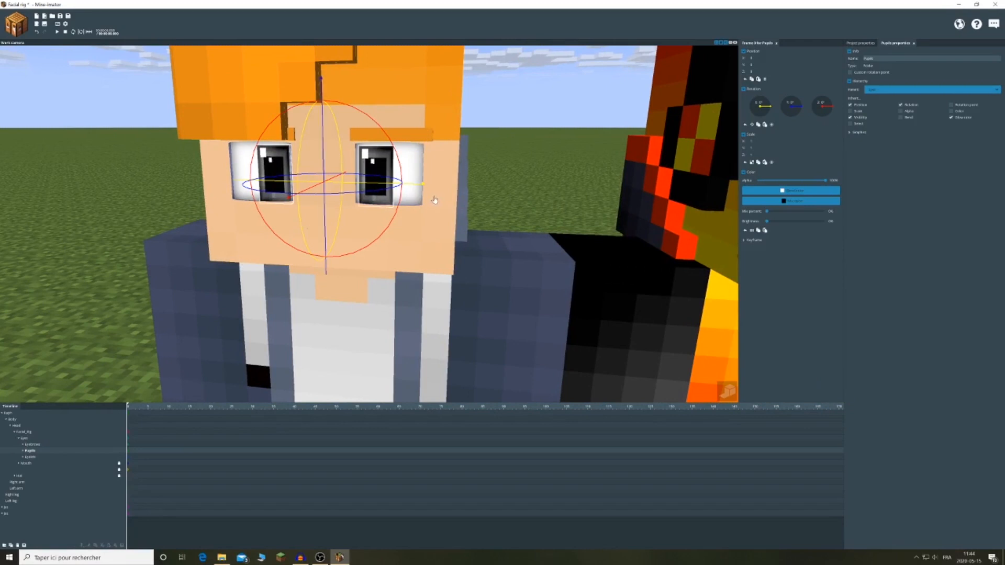
Try moving and rotating the Pupils group, undoing each change, and expand the group.
left_click_drag(418, 185, 411, 191)
key("ctrl+z")
left_click(22, 450)
left_click_drag(332, 278, 333, 255)
key("ctrl+z")
left_click_drag(395, 206, 400, 236)
key("ctrl+z")
Select R_Pupils and L_Pupils together inside the Pupils group.
left_click(34, 456)
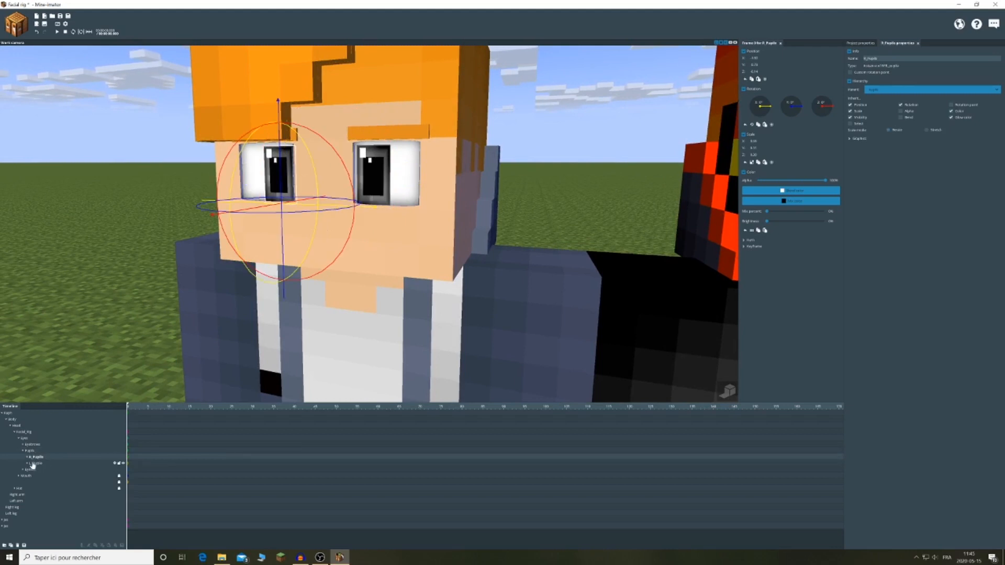
left_click(33, 463)
left_click(30, 450)
left_click(37, 457)
left_click(35, 463)
Try shrinking both pupils and raising them inside the eyes, then restore their original size and position.
left_click_drag(517, 210, 579, 173)
scroll(580, 172, "up", 3)
left_click_drag(757, 147, 746, 150)
key("ctrl+z")
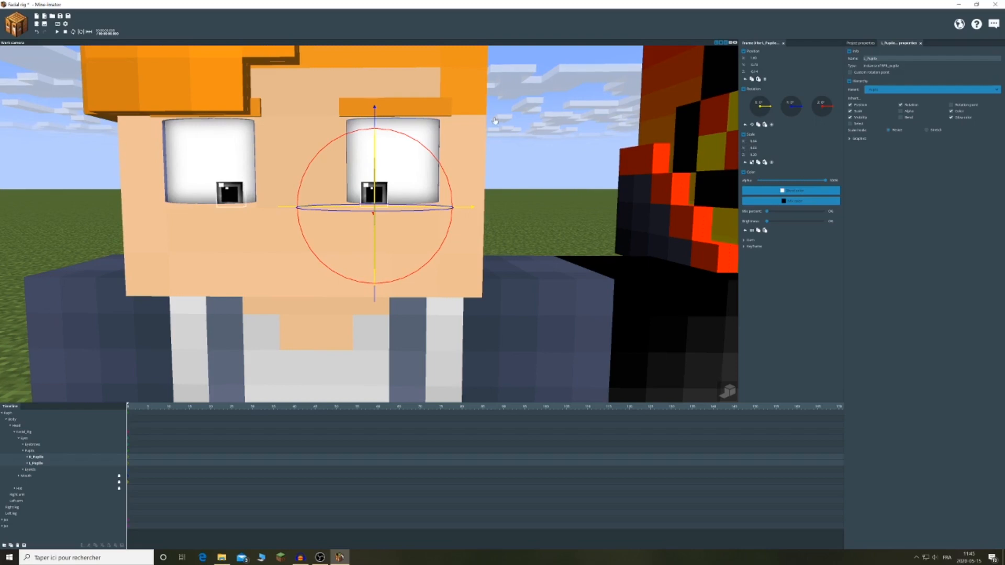
left_click_drag(374, 108, 330, 105)
scroll(454, 121, "down", 5)
left_click_drag(454, 121, 497, 120)
scroll(445, 119, "up", 10)
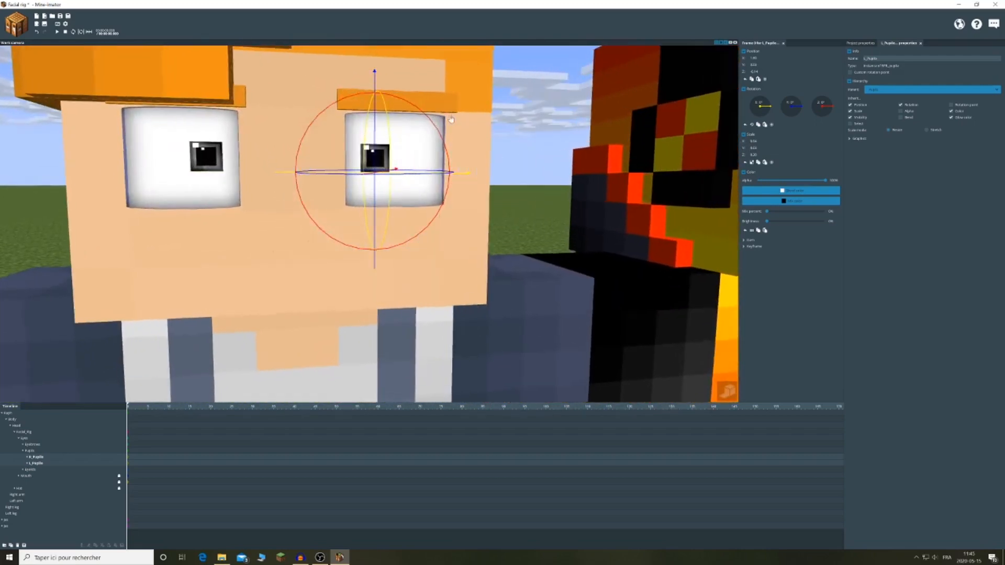
scroll(444, 119, "down", 8)
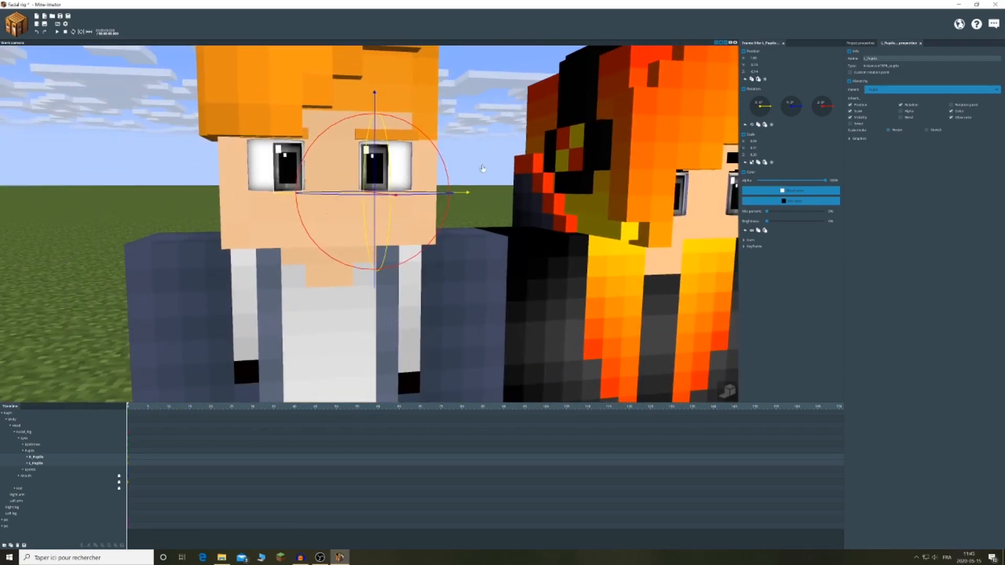
Try the alternative item images on both pupils, then reselect the fifth image with the dark pupil.
left_click(744, 241)
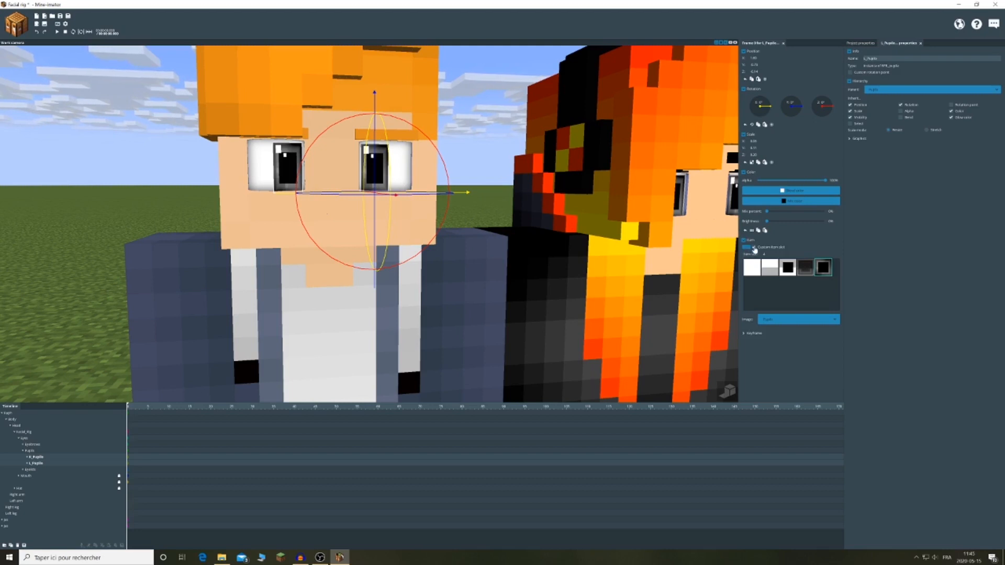
left_click(806, 272)
left_click(787, 273)
left_click(773, 273)
left_click(767, 275)
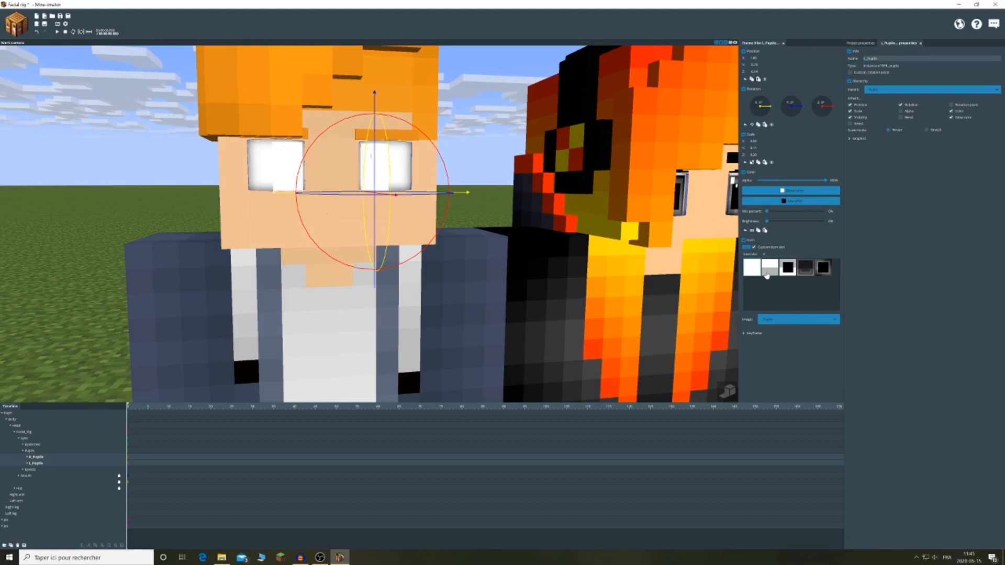
left_click(824, 272)
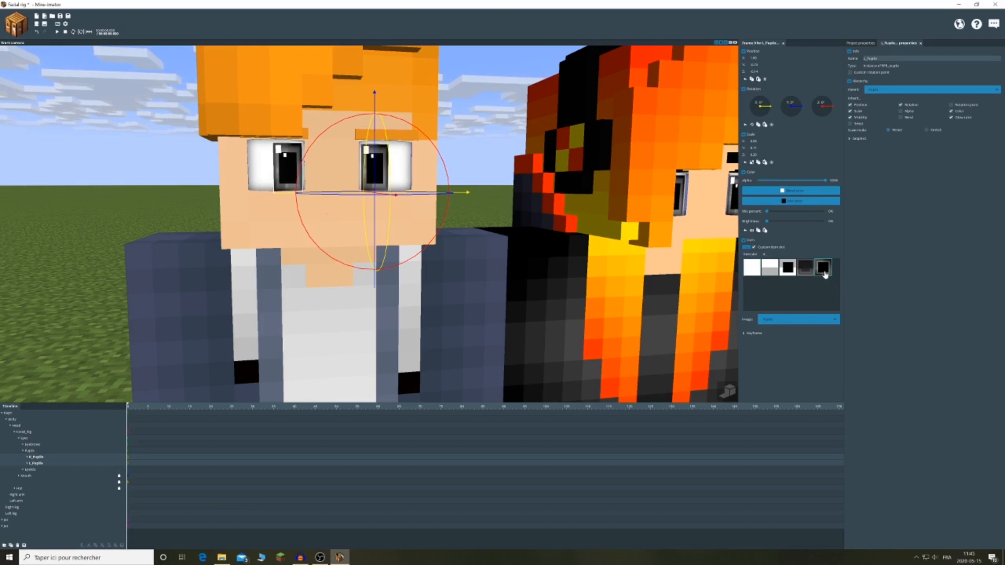
Set the Pupils group's blend colour to a light orange so the irises turn brown.
left_click(31, 451)
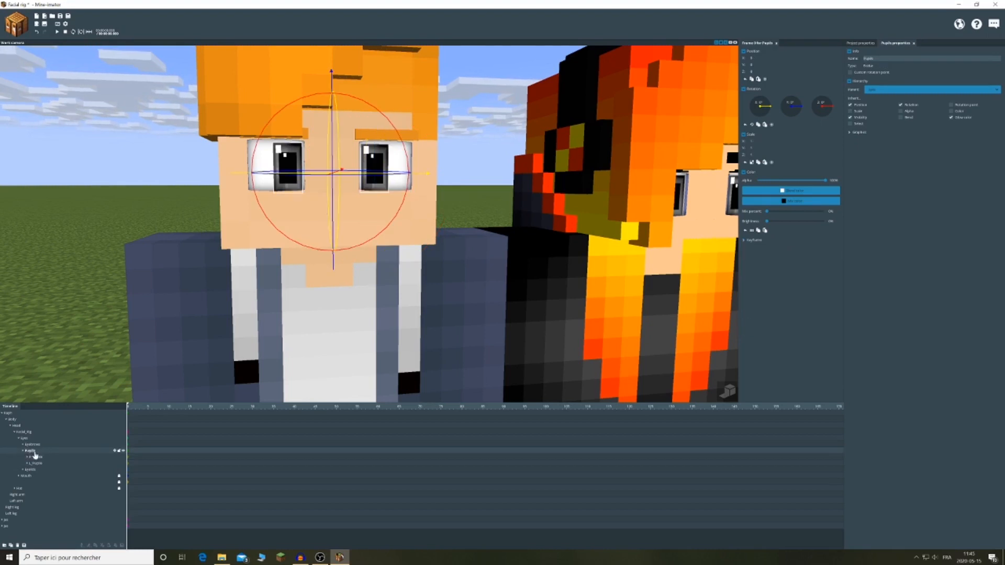
left_click(789, 192)
left_click_drag(486, 272, 496, 241)
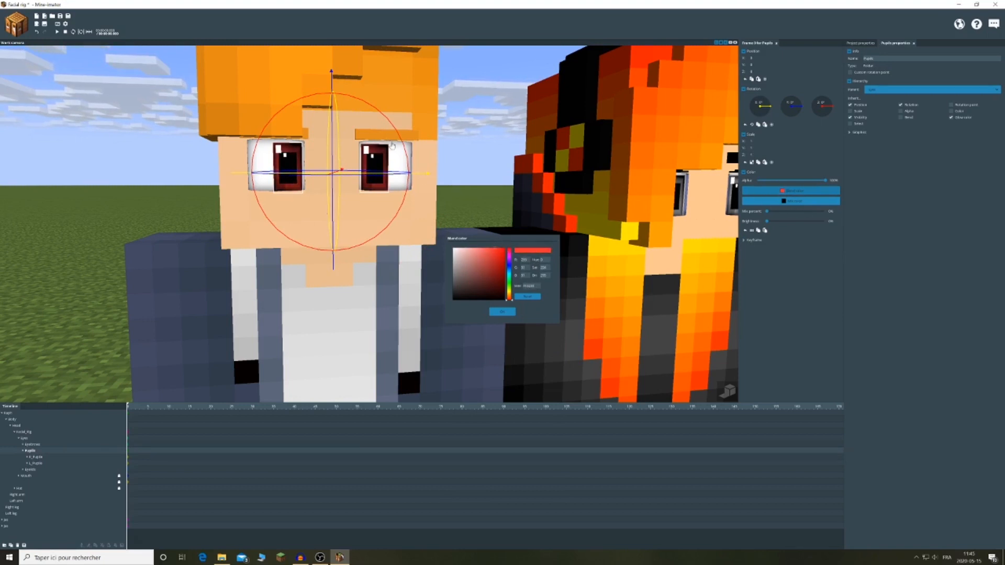
left_click_drag(512, 301, 510, 295)
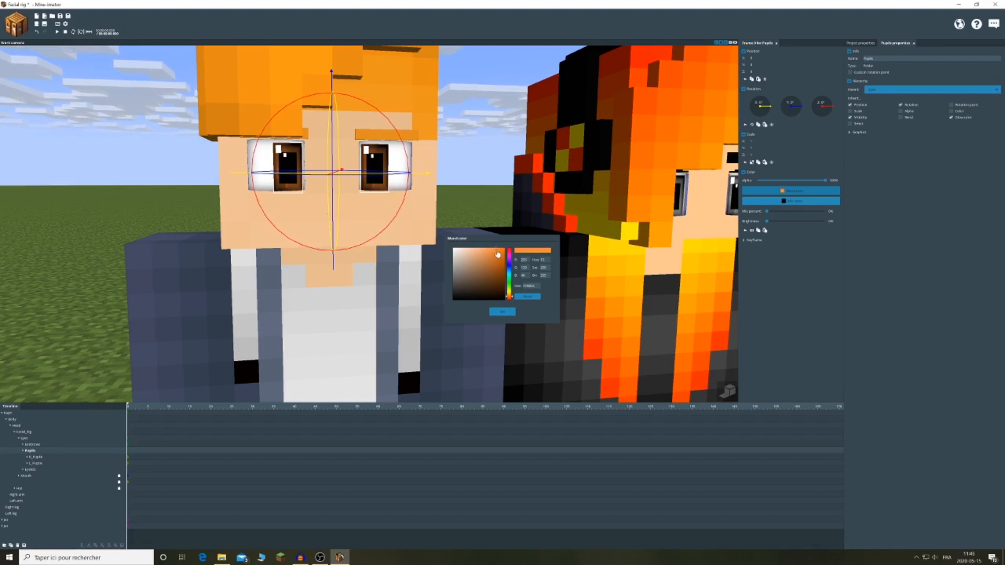
mouse_move(491, 253)
left_mouse_down()
mouse_move(495, 301)
mouse_move(493, 248)
left_mouse_up()
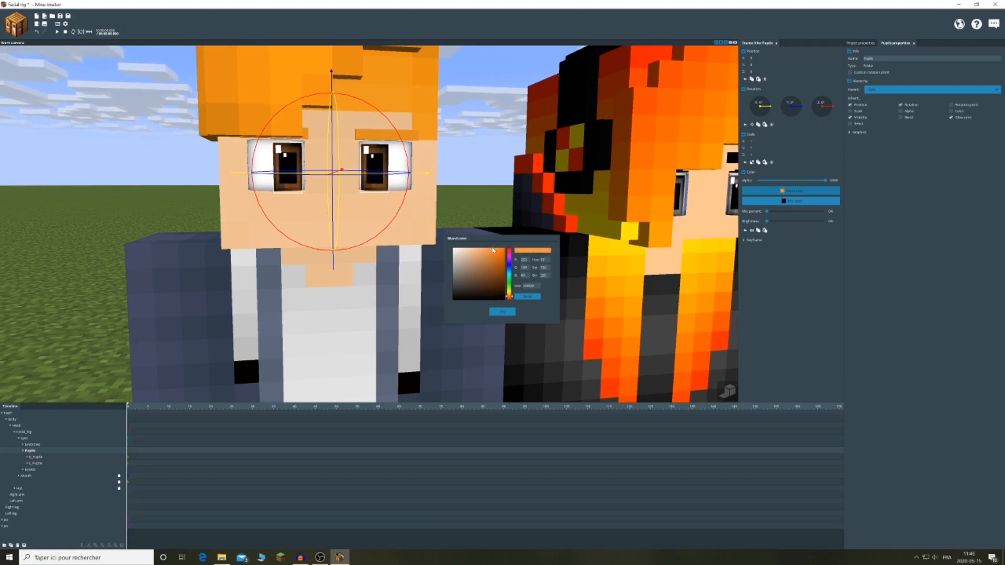
left_click(502, 311)
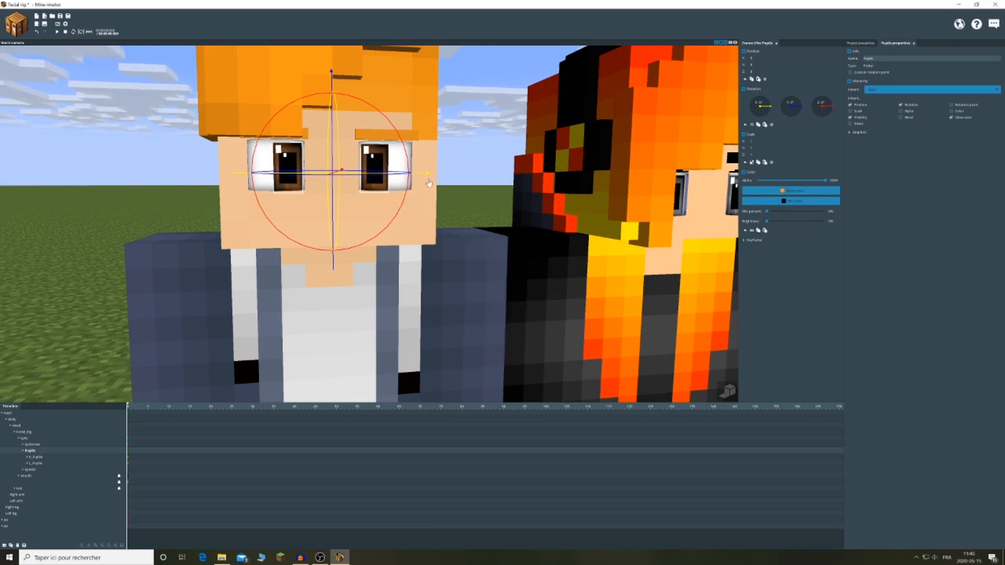
Collapse the Pupils group and try scaling the whole Eyes group along the Y axis.
left_click(23, 450)
left_click(32, 456)
left_click_drag(416, 248, 335, 264)
scroll(631, 183, "up", 2)
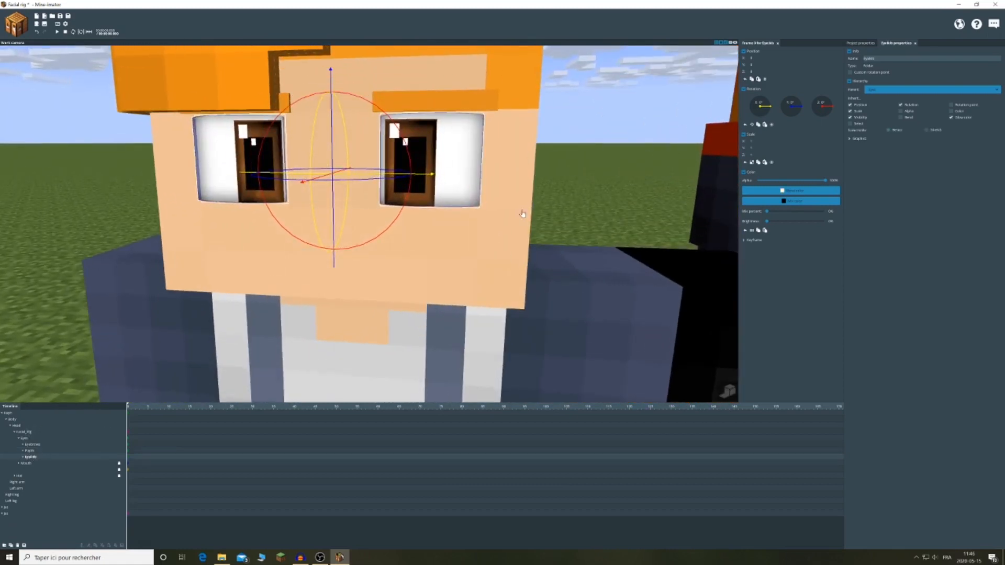
left_click(24, 438)
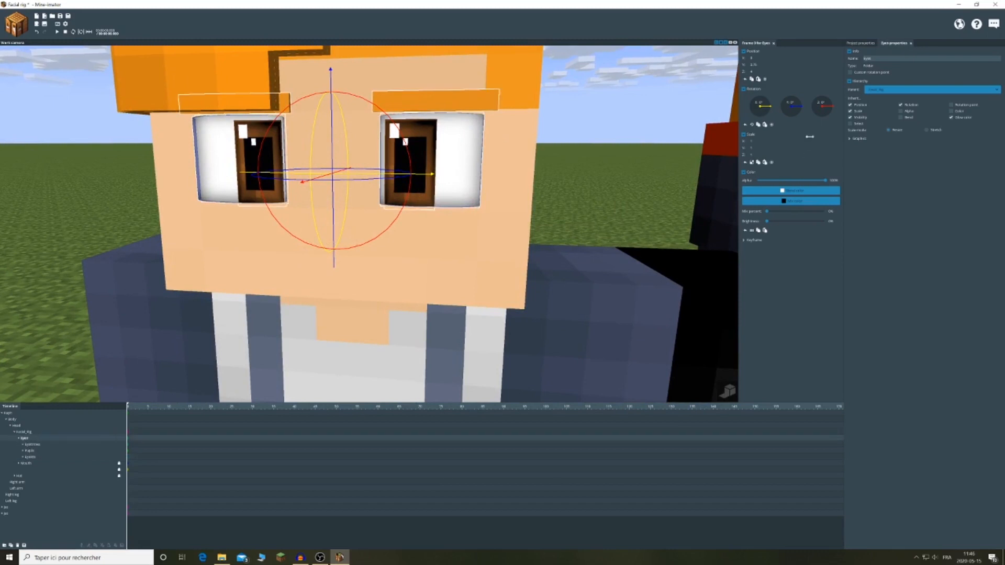
mouse_move(753, 148)
left_mouse_down()
mouse_move(817, 131)
mouse_move(774, 131)
mouse_move(785, 134)
mouse_move(739, 146)
left_mouse_up()
Try narrowing both eyes by scaling the Eyelids group along Y, and undo the scaling.
left_click(33, 457)
left_click_drag(751, 146, 873, 135)
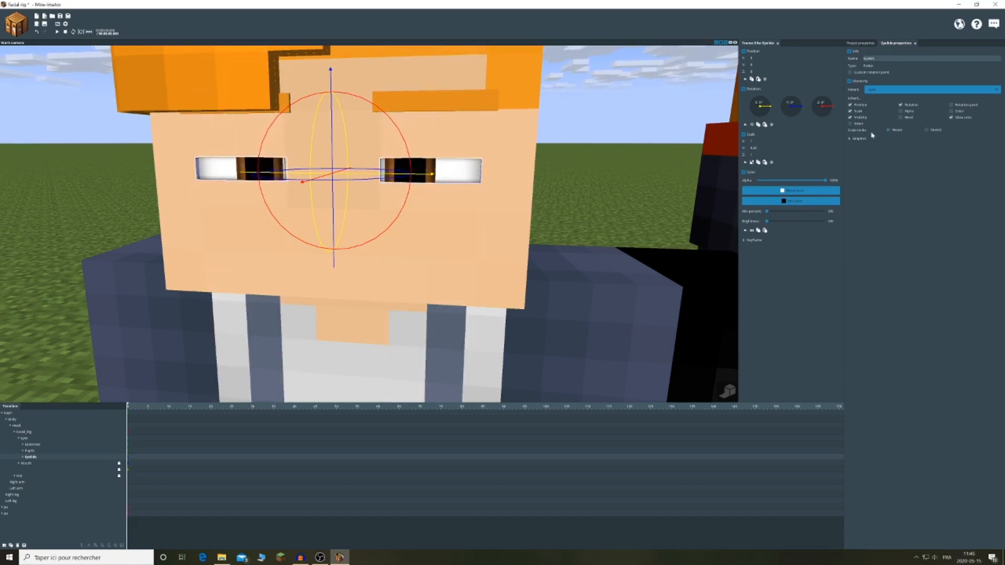
key("ctrl+z")
Expand the Eyelids group, try adjusting R_Eyelid on its own, and undo the recent eyelid changes.
left_click(22, 458)
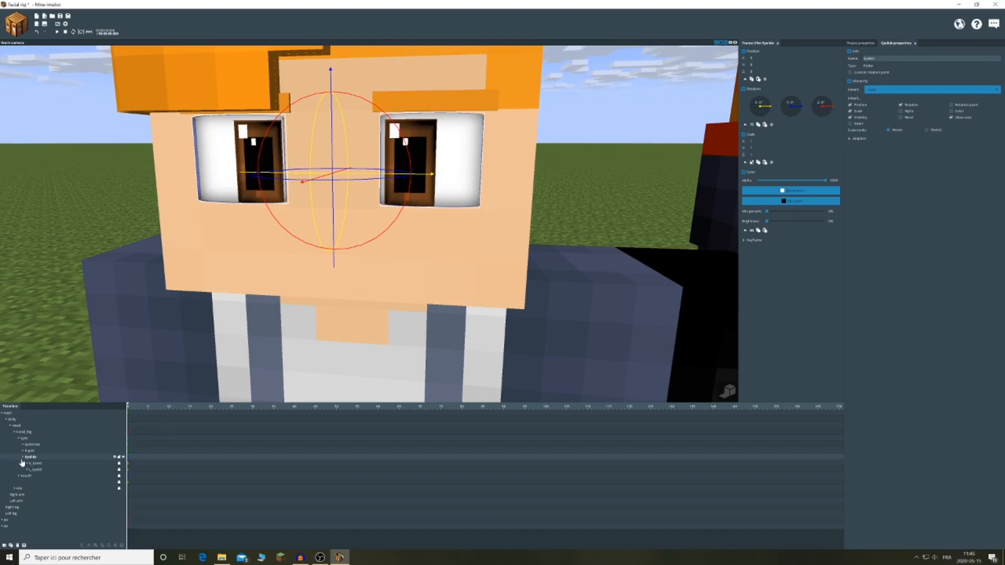
left_click(40, 468)
left_click(35, 463)
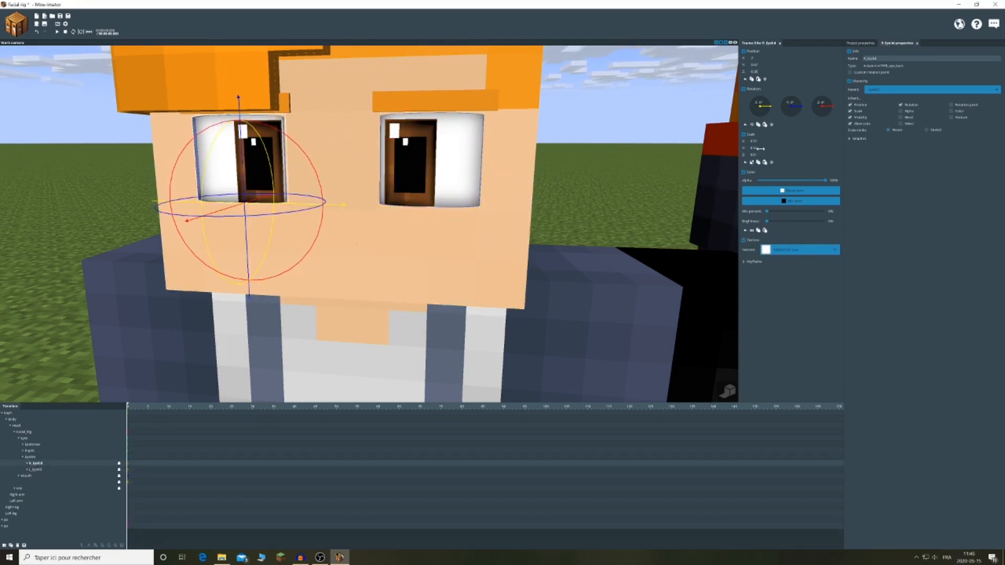
left_click(262, 245)
key("ctrl+z")
key("ctrl+z")
key("ctrl+z")
key("ctrl+z")
key("ctrl+z")
key("ctrl+z")
key("ctrl+z")
key("ctrl+z")
Collapse the Eyes group, expand the Mouth group, and try moving and scaling the Teeth, undoing each change.
left_click(18, 439)
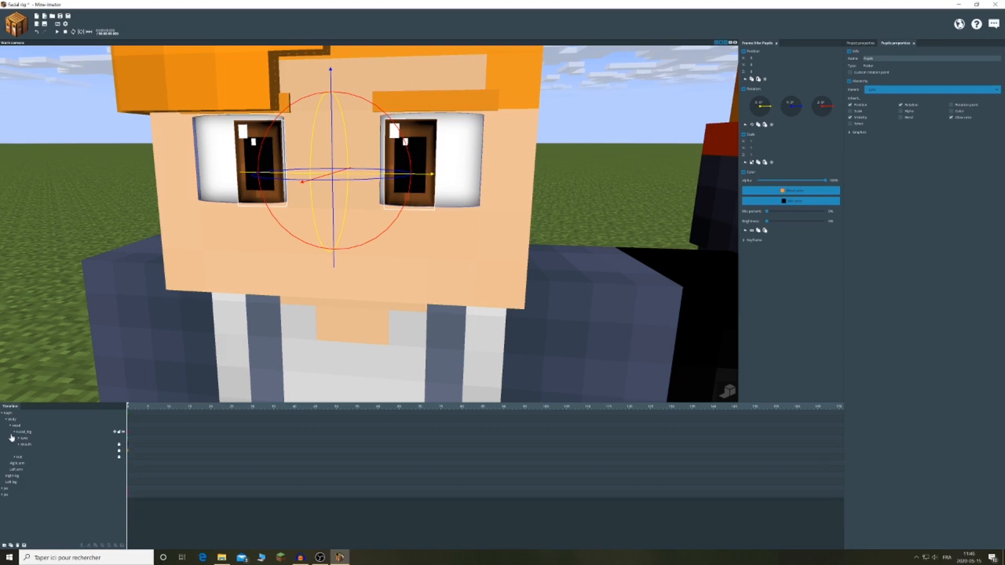
left_click(17, 444)
left_click(29, 444)
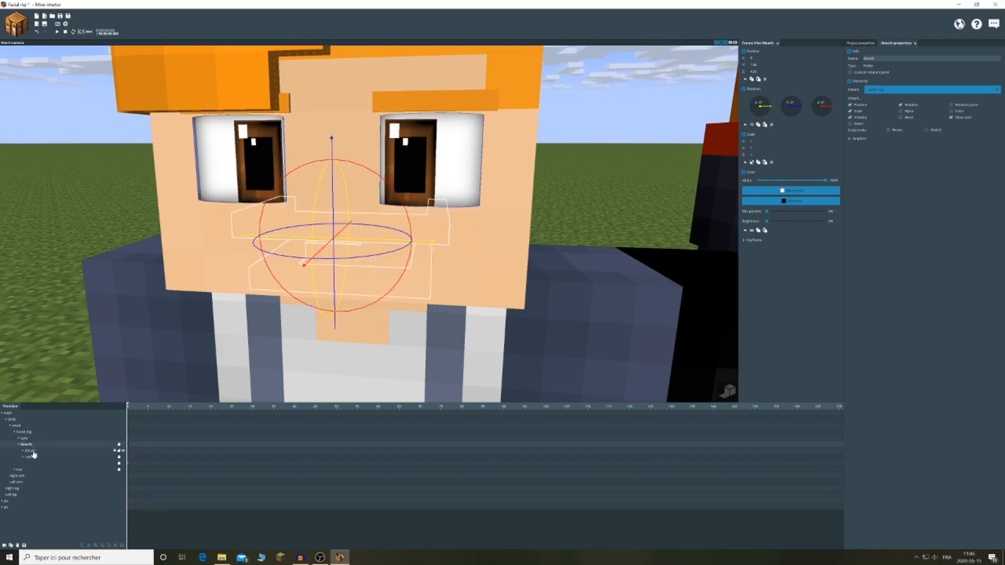
left_click(30, 457)
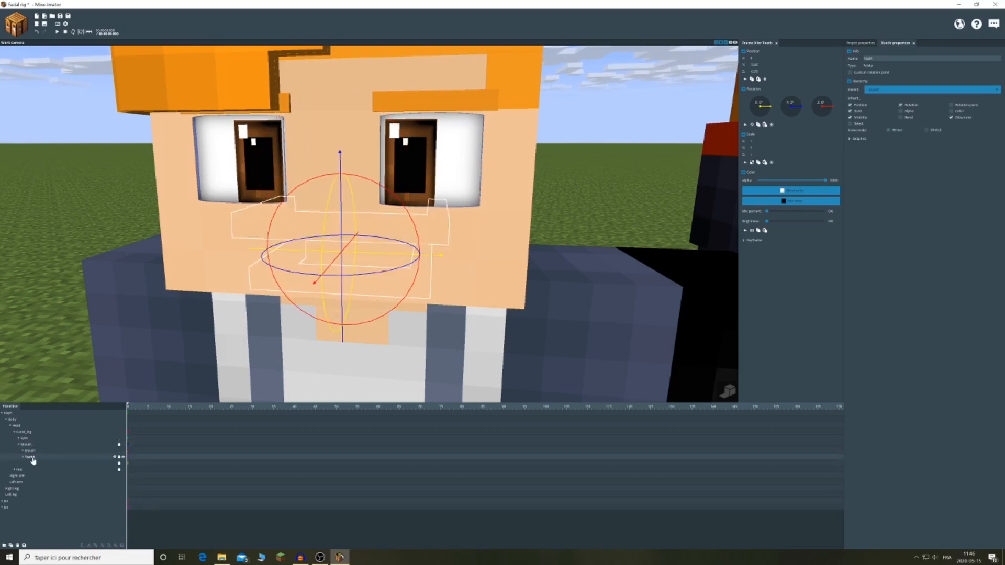
left_click_drag(327, 270, 308, 307)
key("ctrl+z")
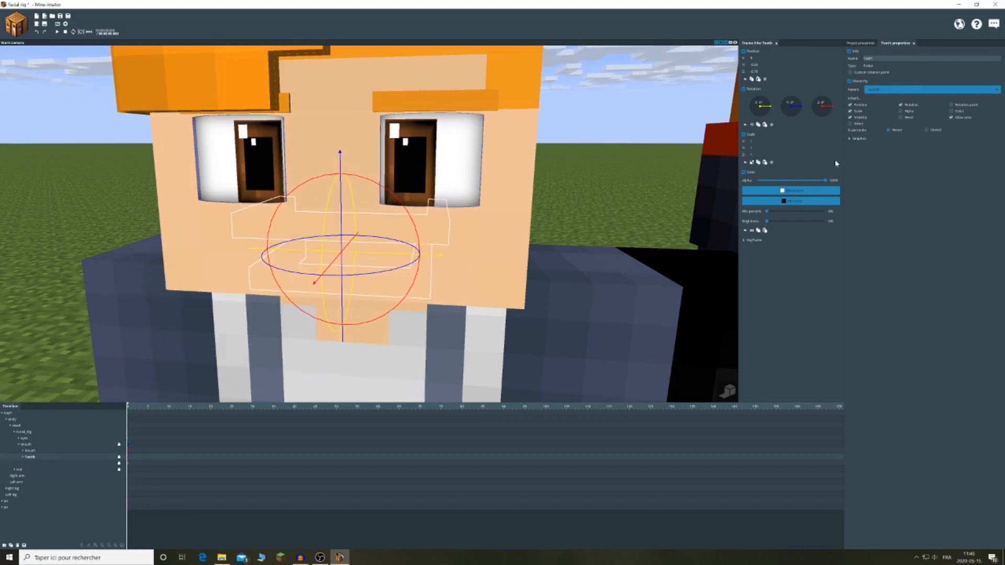
mouse_move(746, 150)
left_mouse_down()
mouse_move(772, 145)
mouse_move(761, 152)
left_mouse_up()
key("ctrl+z")
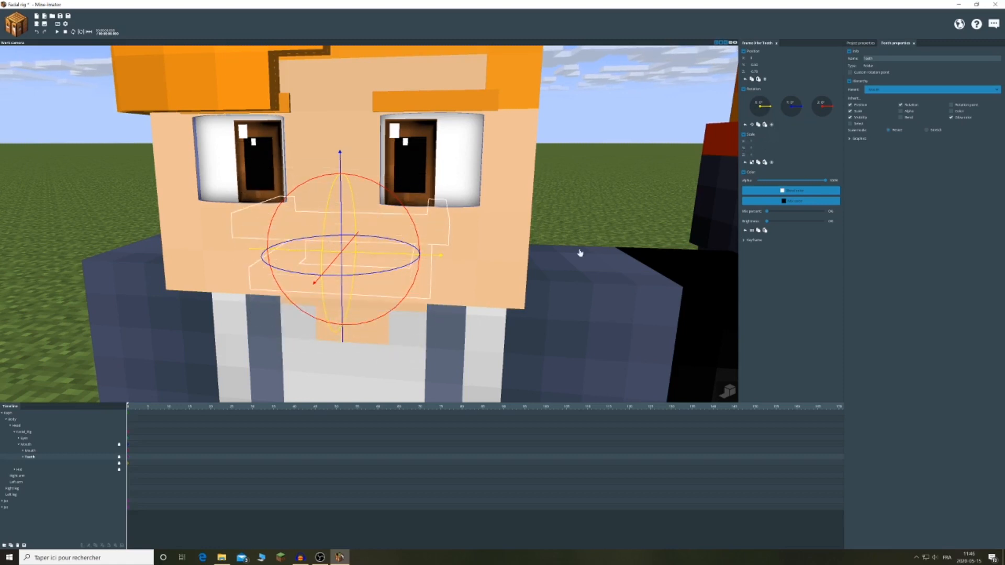
Expand the Mouth part inside the Mouth group and try changing its opening by scaling it.
left_click(30, 451)
left_click(21, 451)
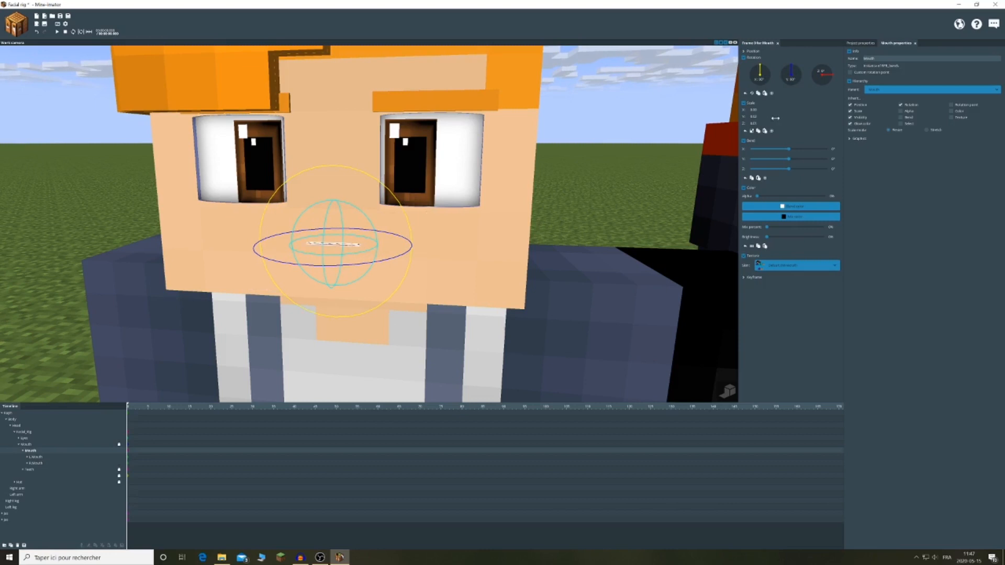
mouse_move(775, 118)
left_mouse_down()
mouse_move(809, 111)
mouse_move(759, 120)
left_mouse_up()
Try bending the opened Mouth along the X axis, first upward into a smile and downward into a frown.
mouse_move(520, 216)
left_mouse_down()
mouse_move(555, 178)
mouse_move(518, 214)
left_mouse_up()
scroll(355, 215, "up", 1)
mouse_move(355, 215)
left_mouse_down()
mouse_move(301, 205)
mouse_move(360, 238)
mouse_move(356, 213)
mouse_move(328, 212)
mouse_move(346, 215)
left_mouse_up()
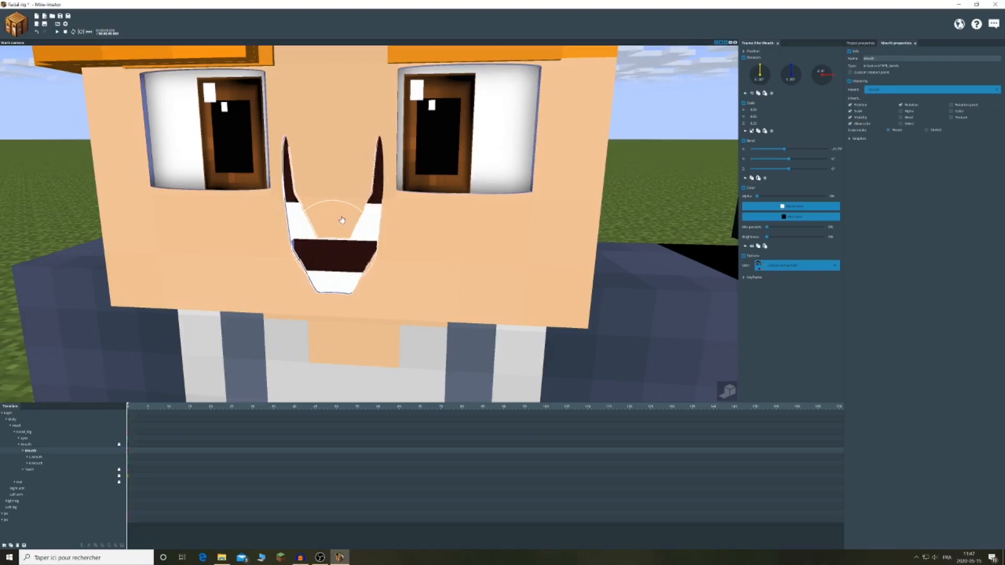
left_click_drag(340, 218, 696, 163)
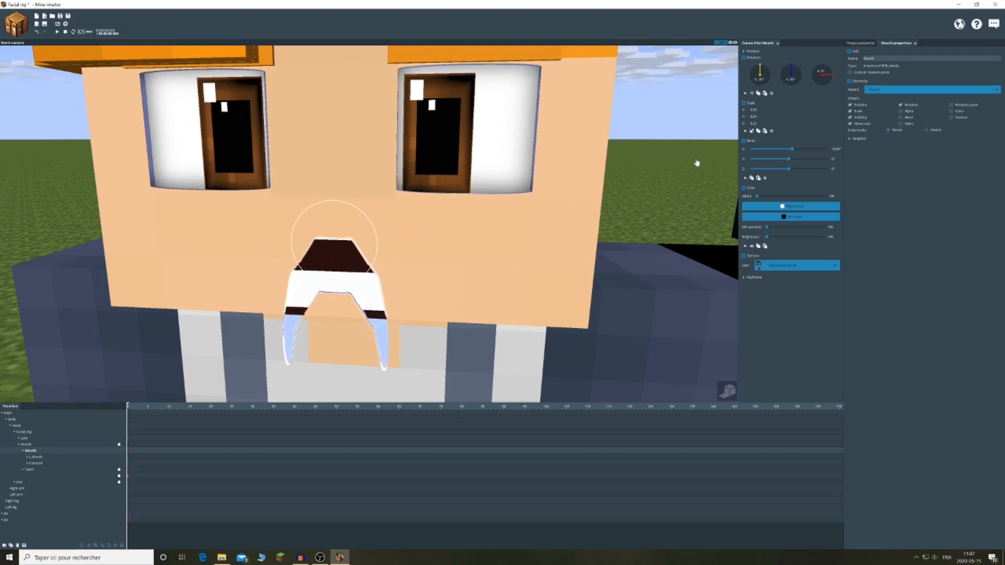
left_click_drag(857, 137, 731, 7)
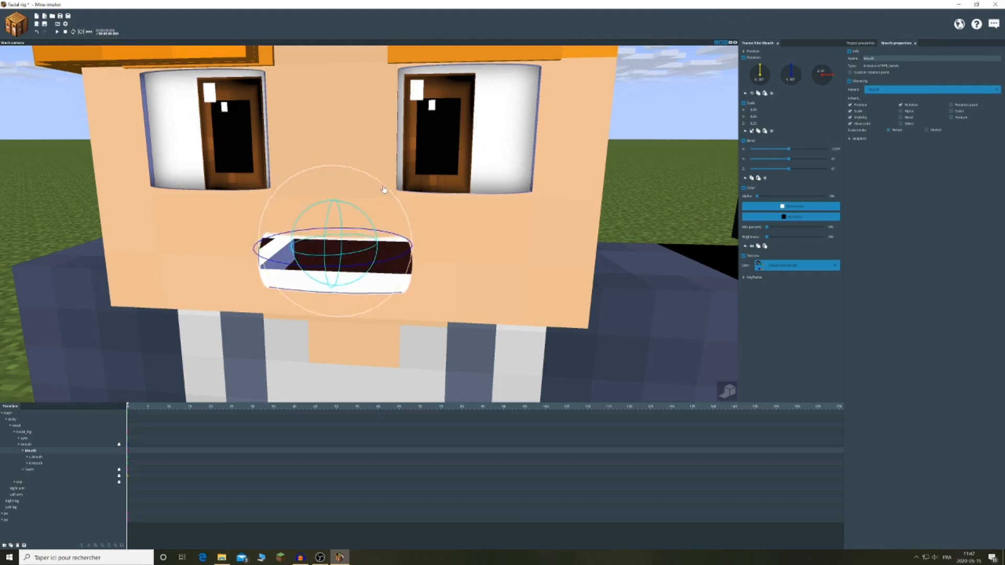
left_click_drag(363, 223, 377, 223)
left_click_drag(363, 212, 382, 220)
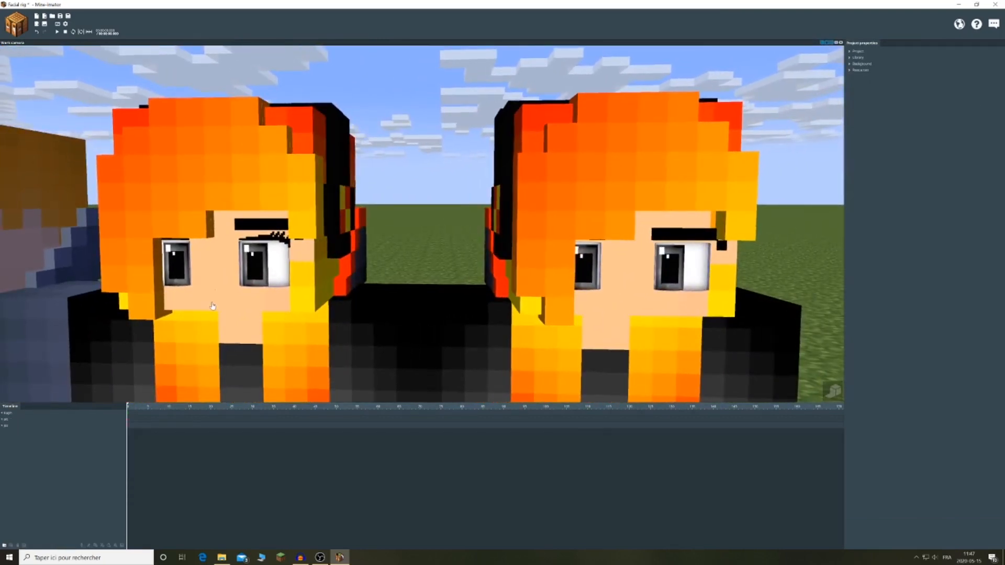
Expand the middle character's body, head, Facial_Rig and Eyes groups and select its Eyelashes.
left_click_drag(272, 254, 257, 245)
left_click_drag(477, 232, 719, 262)
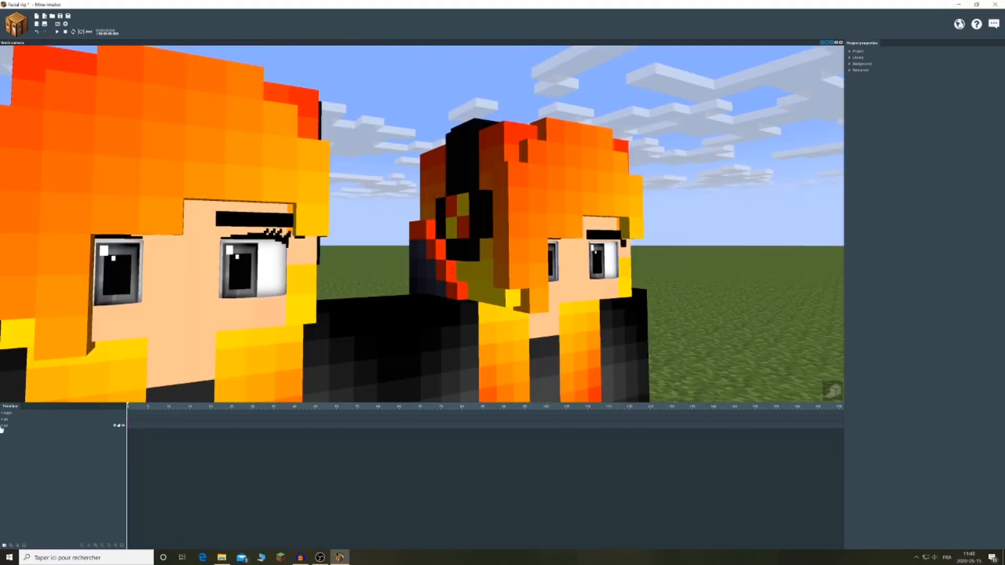
left_click(2, 419)
left_click(9, 432)
left_click(20, 438)
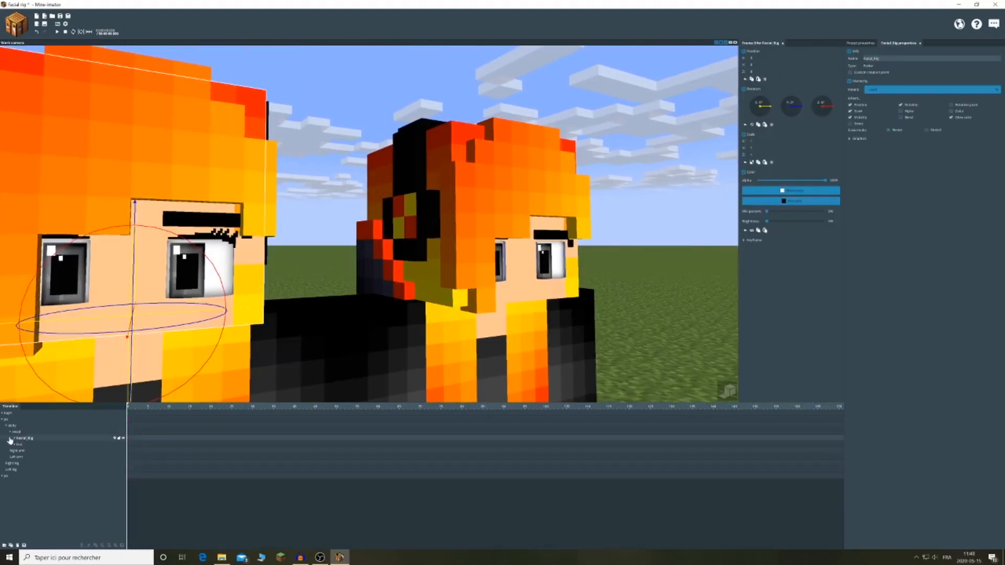
left_click(14, 438)
left_click(18, 445)
left_click(33, 456)
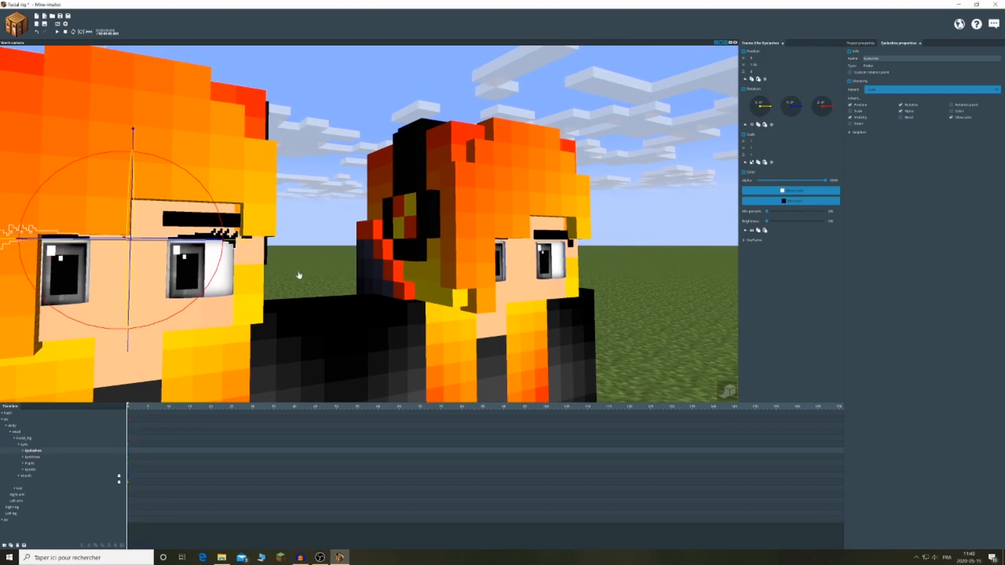
Expand the Eyebrows group, try bending L_Eyebrow and R_Eyebrow together, and undo the bend.
left_click(23, 456)
left_click(36, 463)
left_click(36, 470)
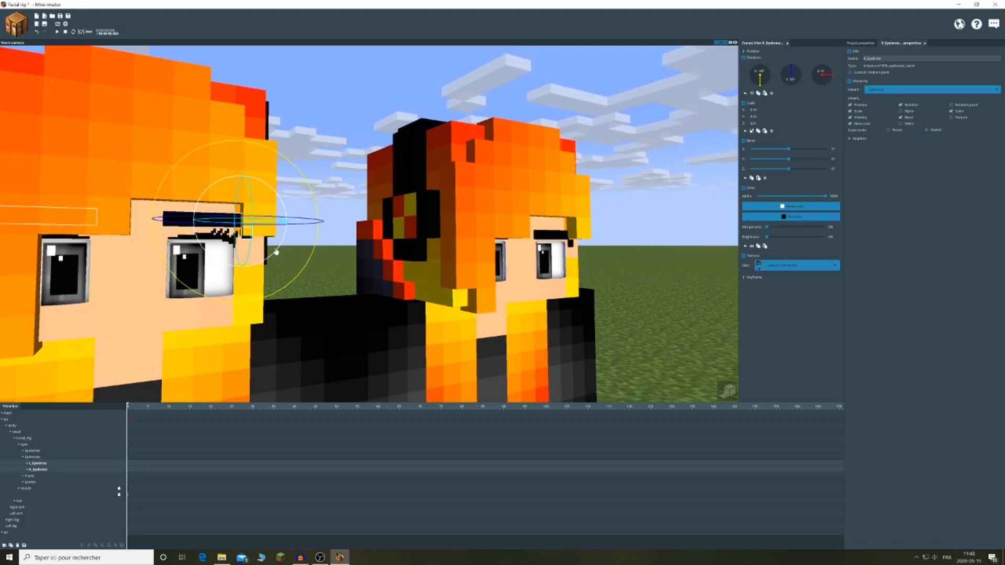
left_click_drag(270, 259, 271, 261)
key("ctrl+z")
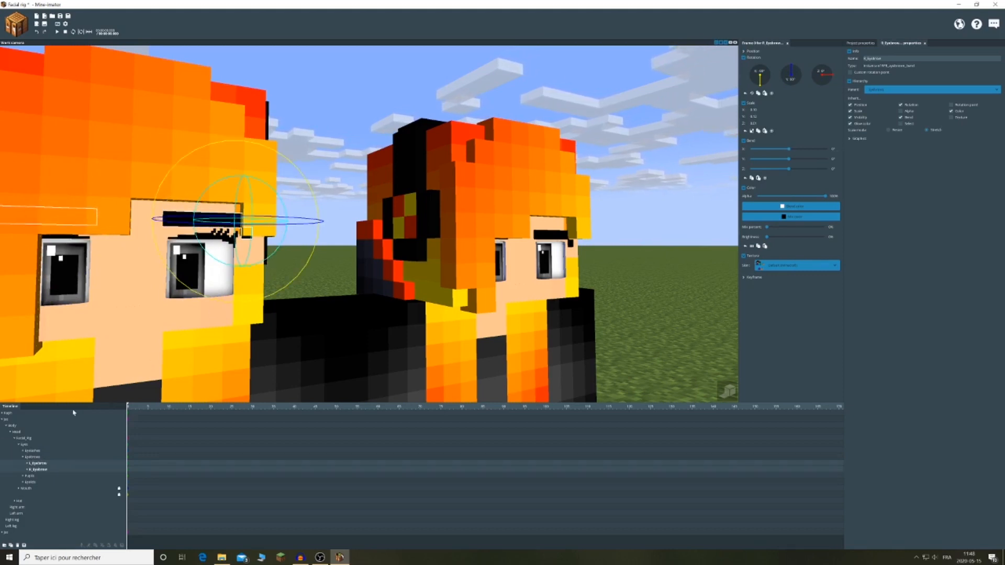
Collapse the Eyebrows group and expand the Pupils group down to the sparkles of R_Pupils and L_Pupils.
left_click(23, 457)
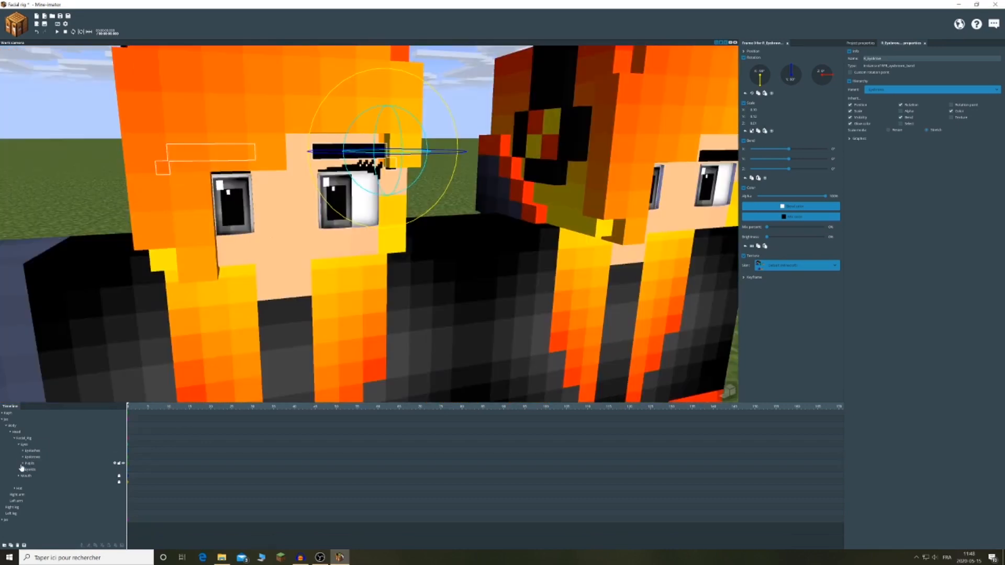
left_click(23, 464)
left_click(25, 471)
left_click(26, 470)
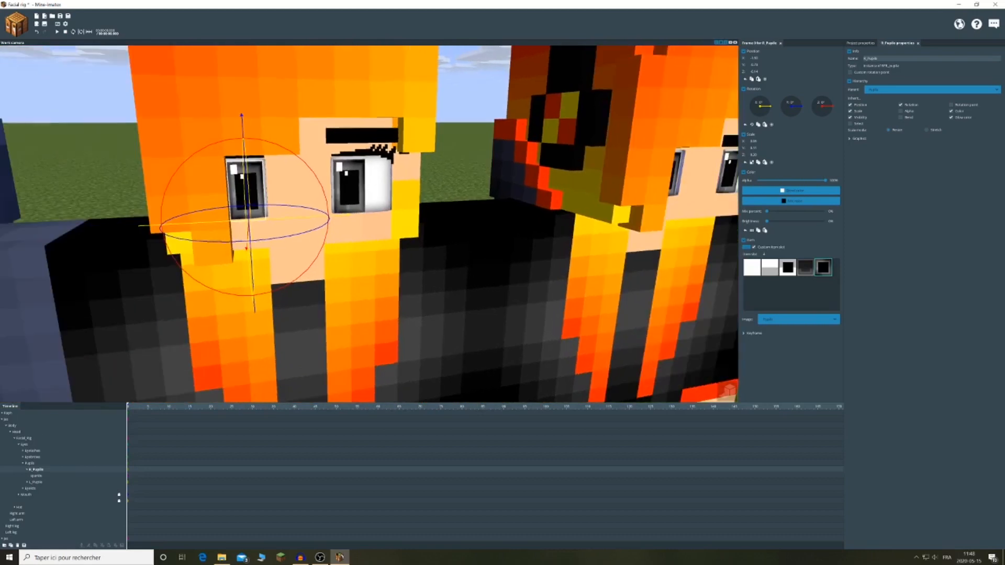
left_click(27, 482)
Select the sparkles of both pupils, try several other sparkle shapes, and return to the original shape.
left_click(37, 476)
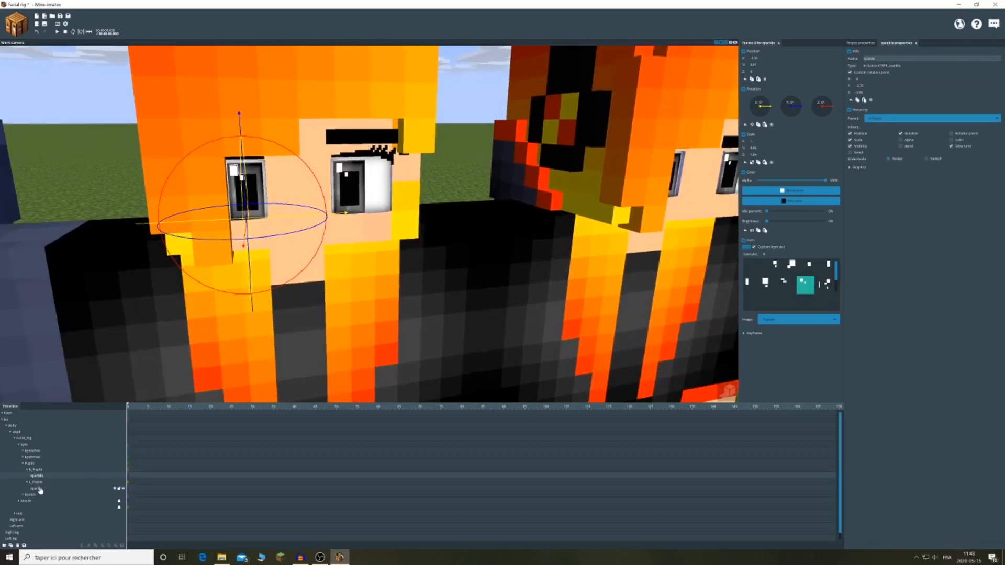
left_click(38, 489, "shift")
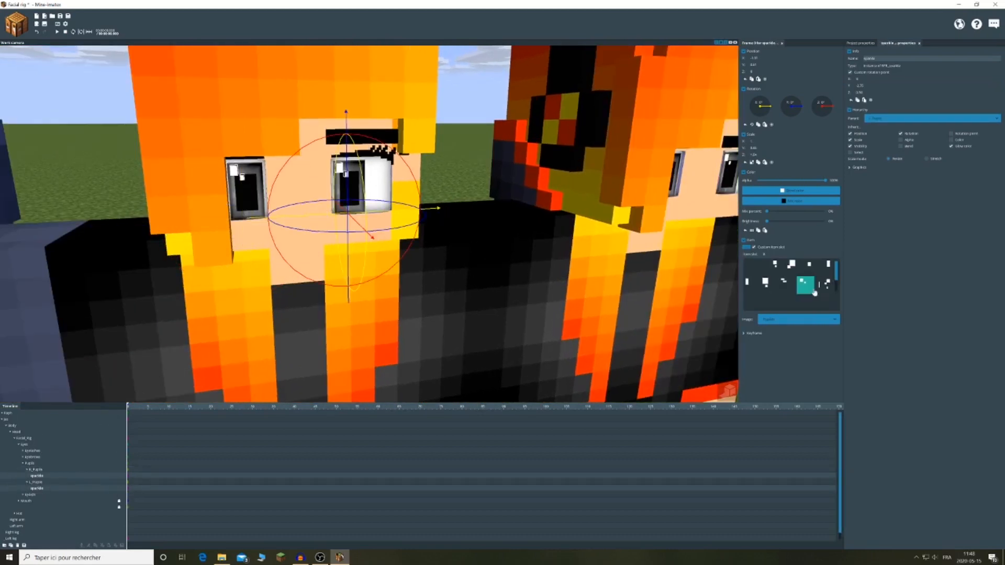
left_click(773, 267)
left_click(788, 267)
left_click(813, 269)
left_click(823, 268)
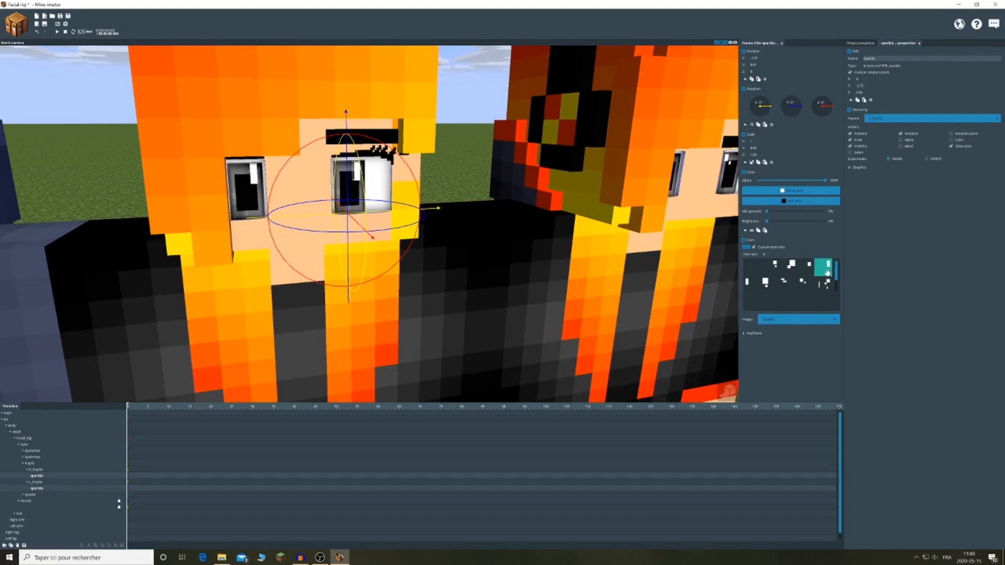
left_click(751, 286)
left_click(769, 285)
left_click(787, 286)
left_click(804, 285)
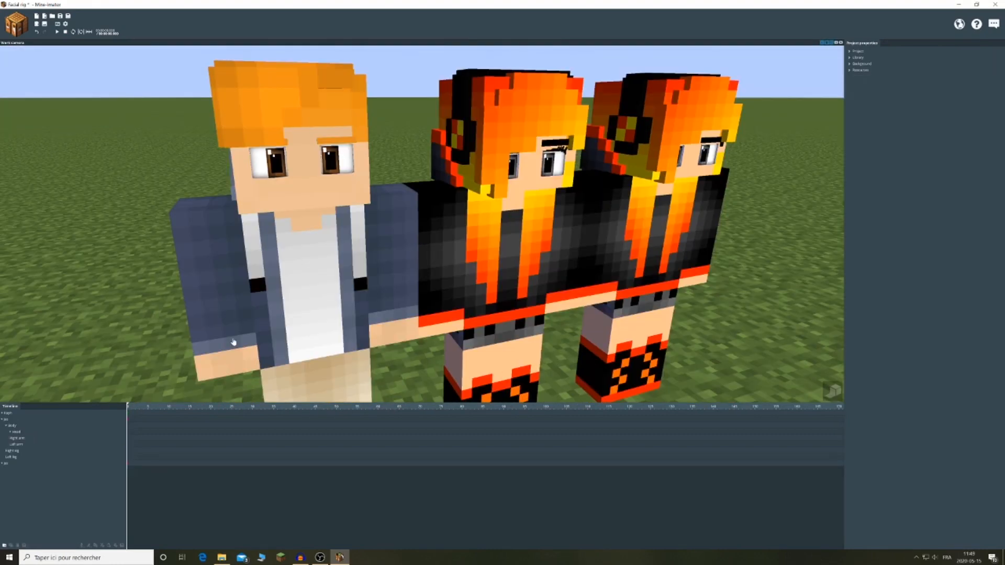
left_click_drag(228, 336, 242, 333)
left_click_drag(313, 282, 331, 264)
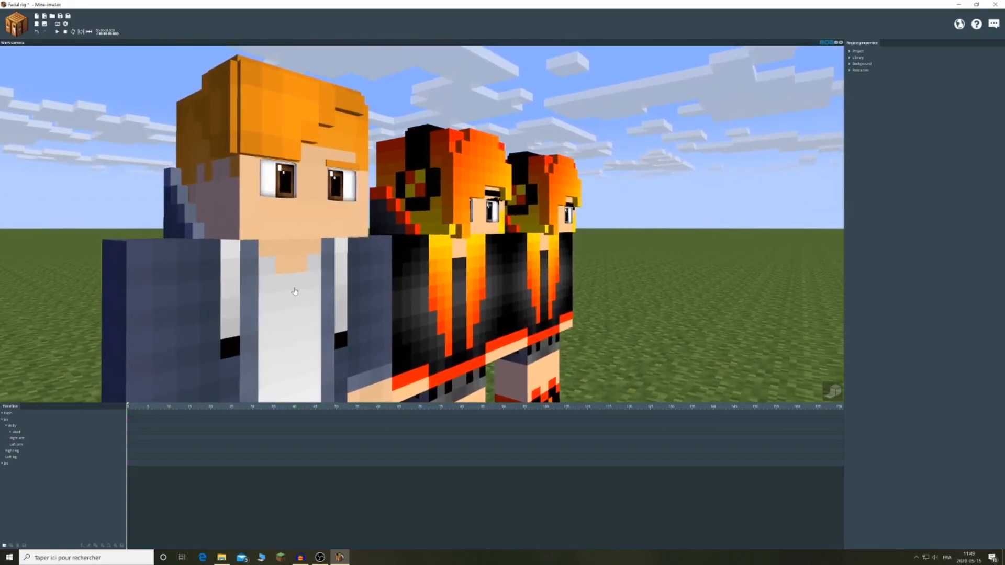
left_click_drag(317, 307, 279, 329)
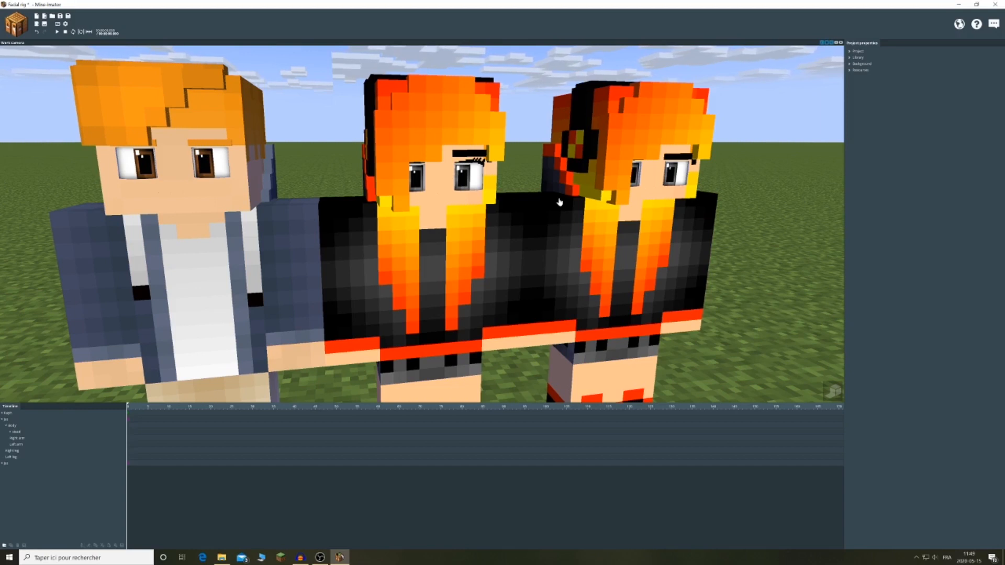
Look through the rig parts in the project library, collapse the library, and save the project.
left_click(855, 57)
left_click_drag(996, 123, 994, 171)
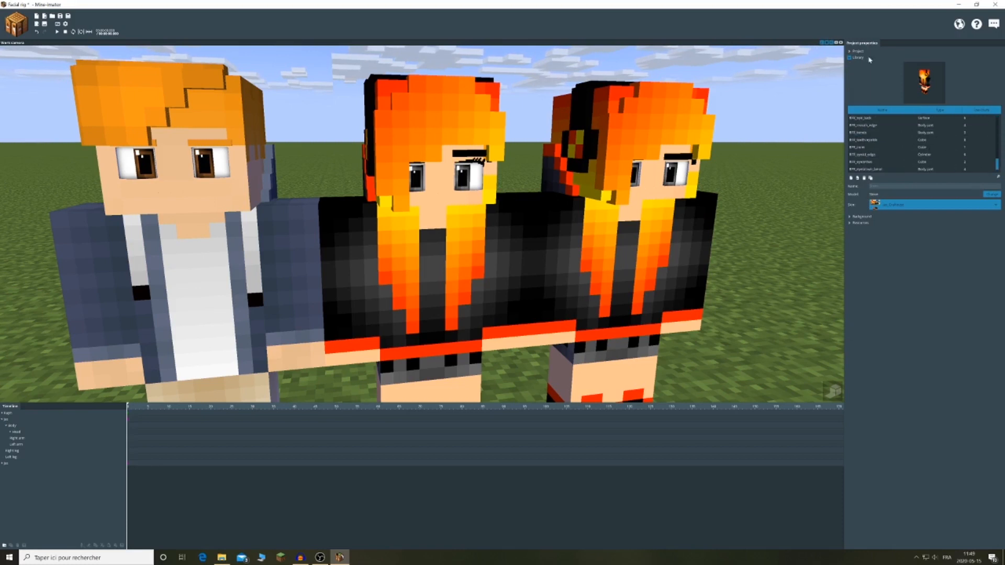
left_click(850, 58)
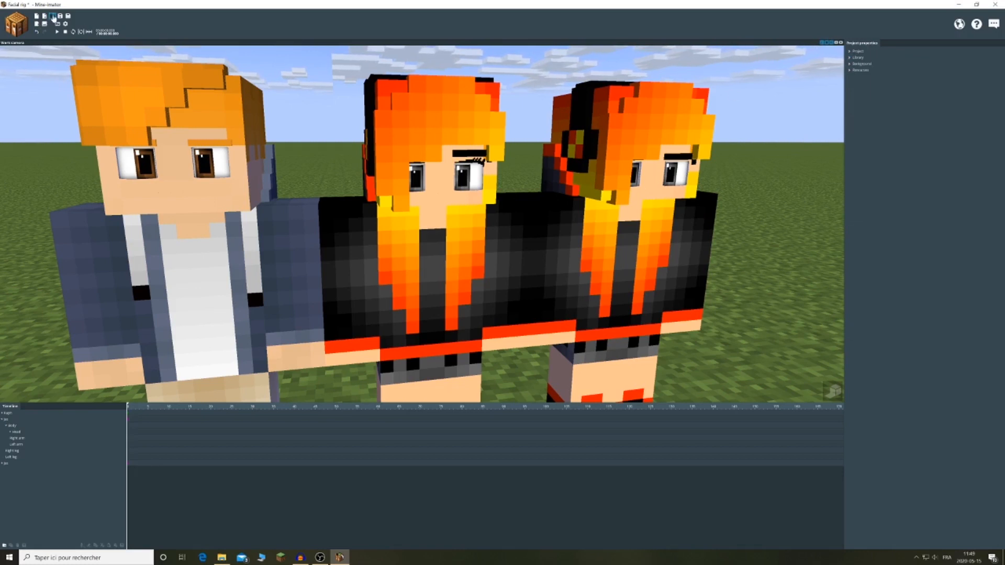
left_click(60, 16)
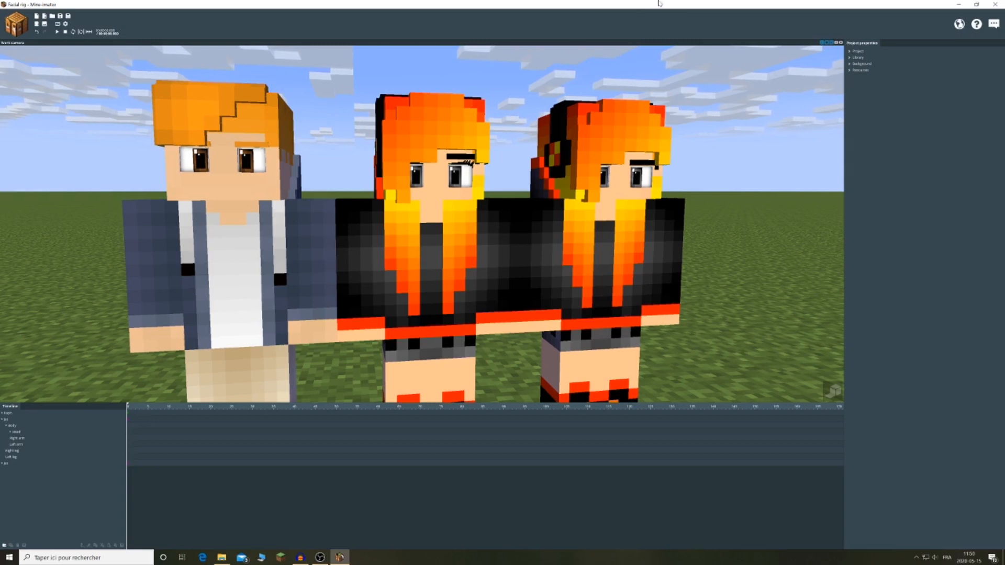
Check the project's resources and library sections, collapsing each one again.
left_click(850, 70)
left_click(850, 57)
left_click(851, 57)
left_click(851, 71)
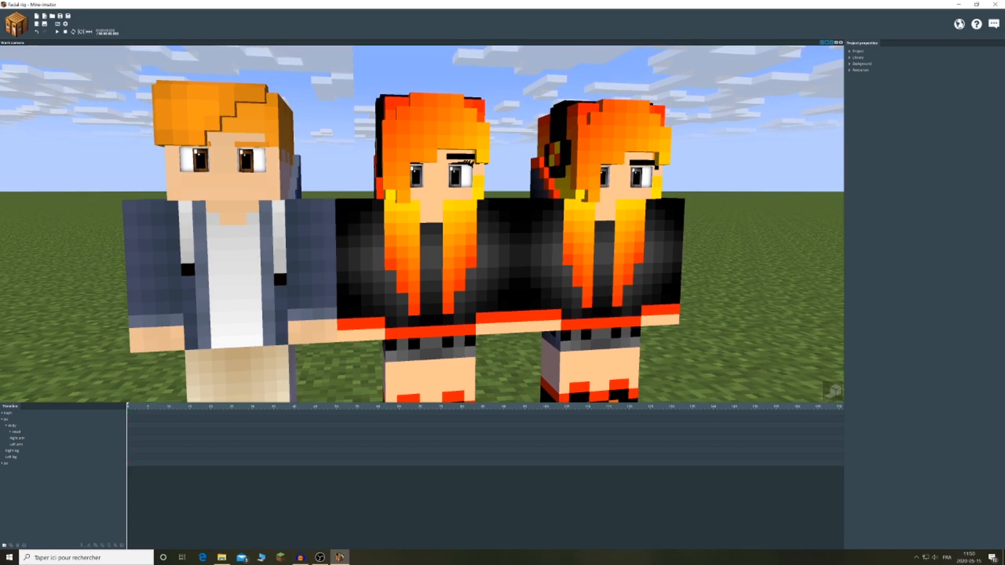
scroll(442, 285, "down", 10)
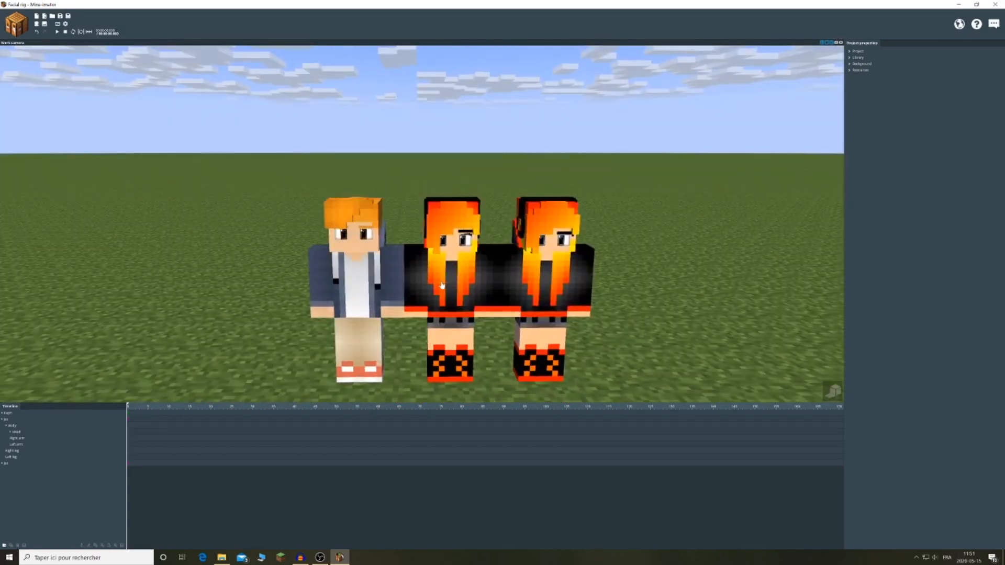
mouse_move(442, 285)
left_mouse_down()
mouse_move(443, 296)
mouse_move(434, 279)
mouse_move(459, 280)
left_mouse_up()
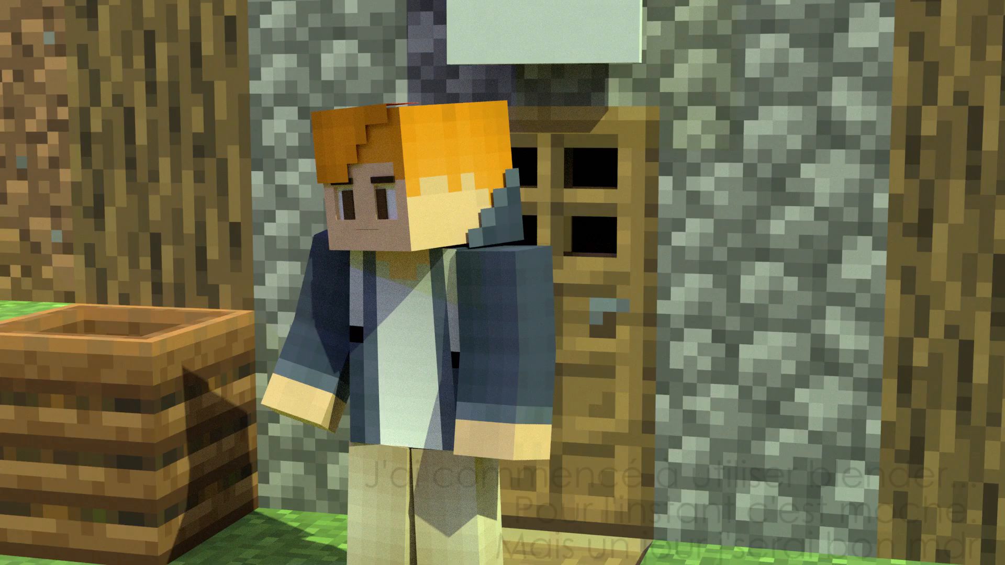